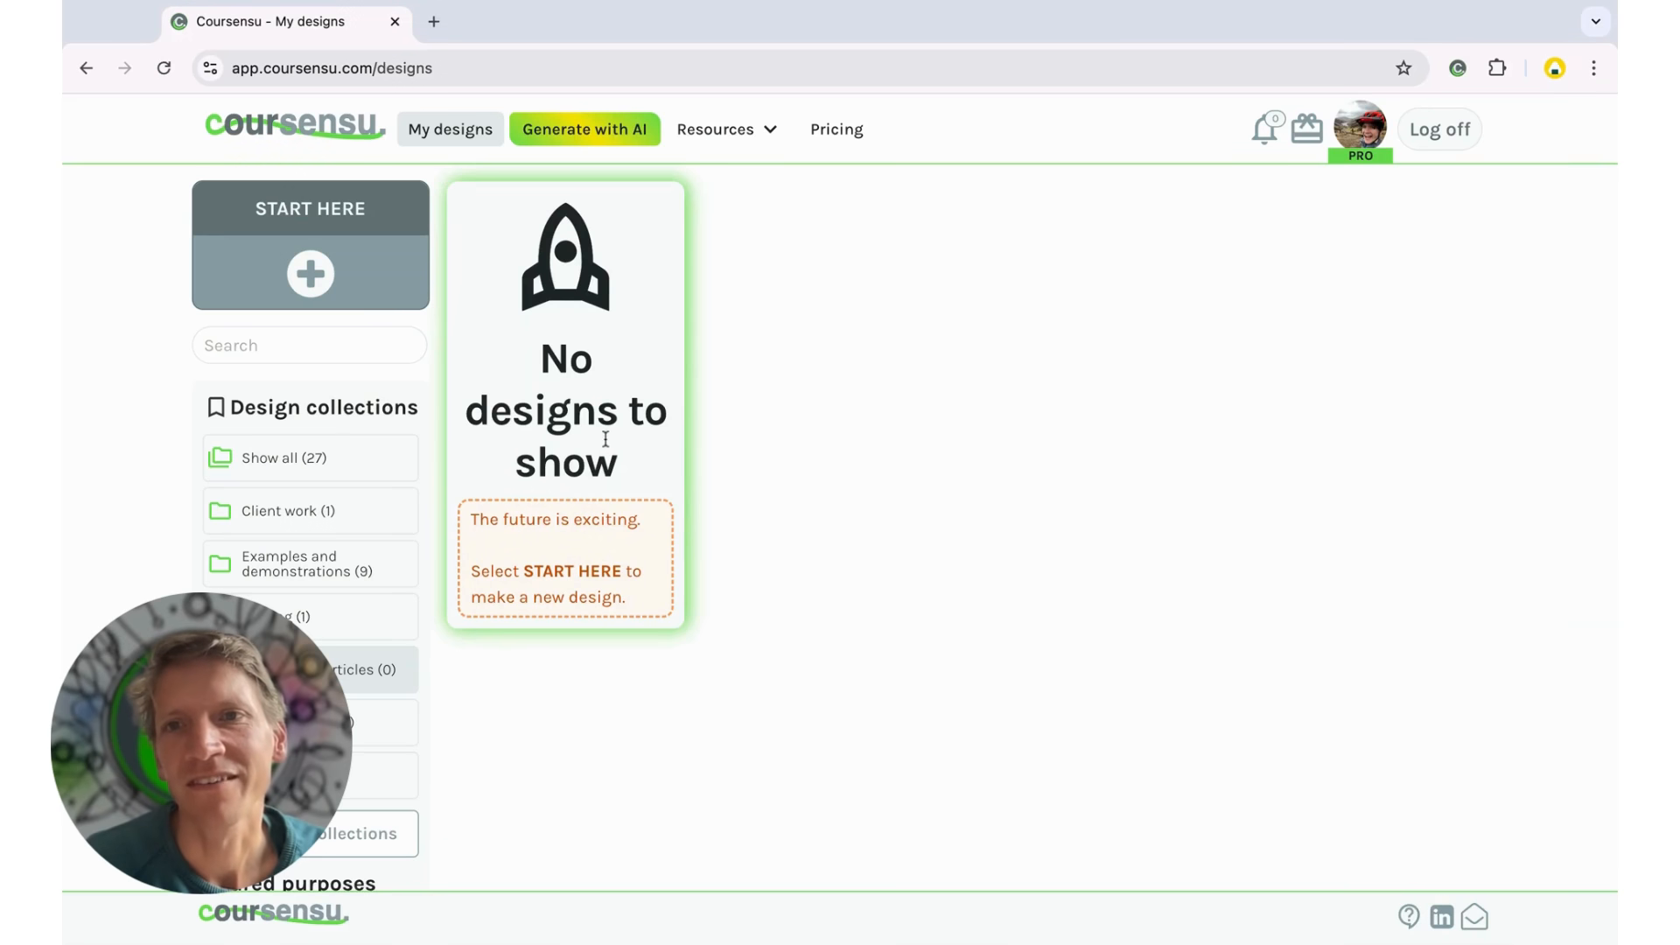
Step: Create a new design titled "Learning Coursensu - first design"
click(311, 276)
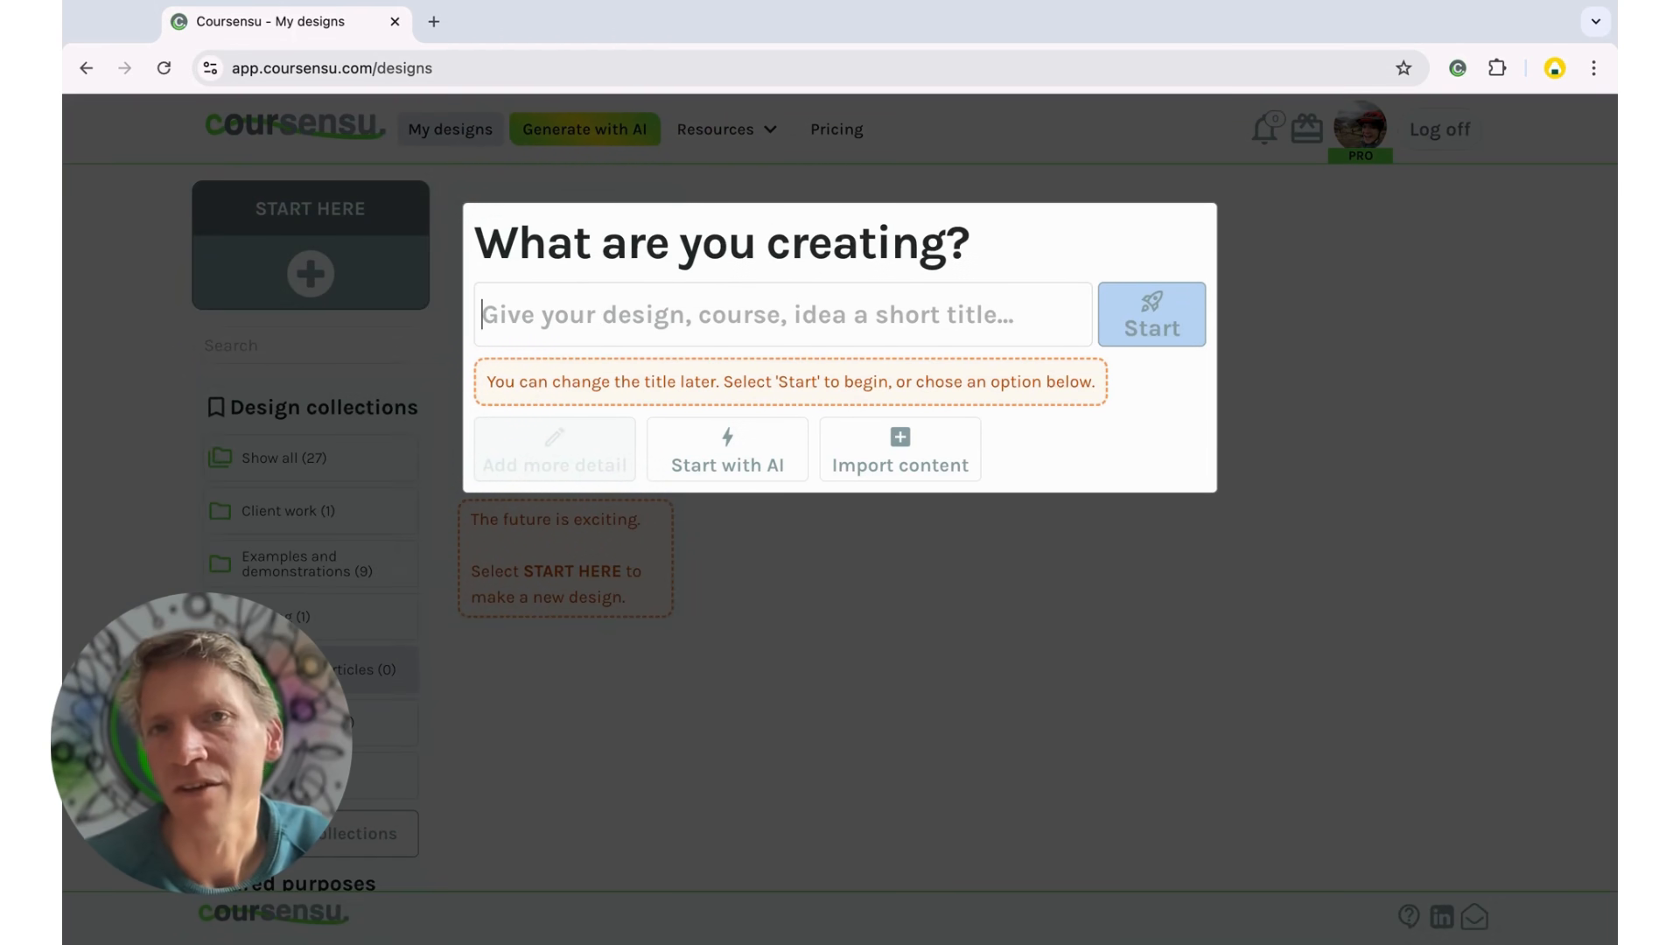
text(Learning)
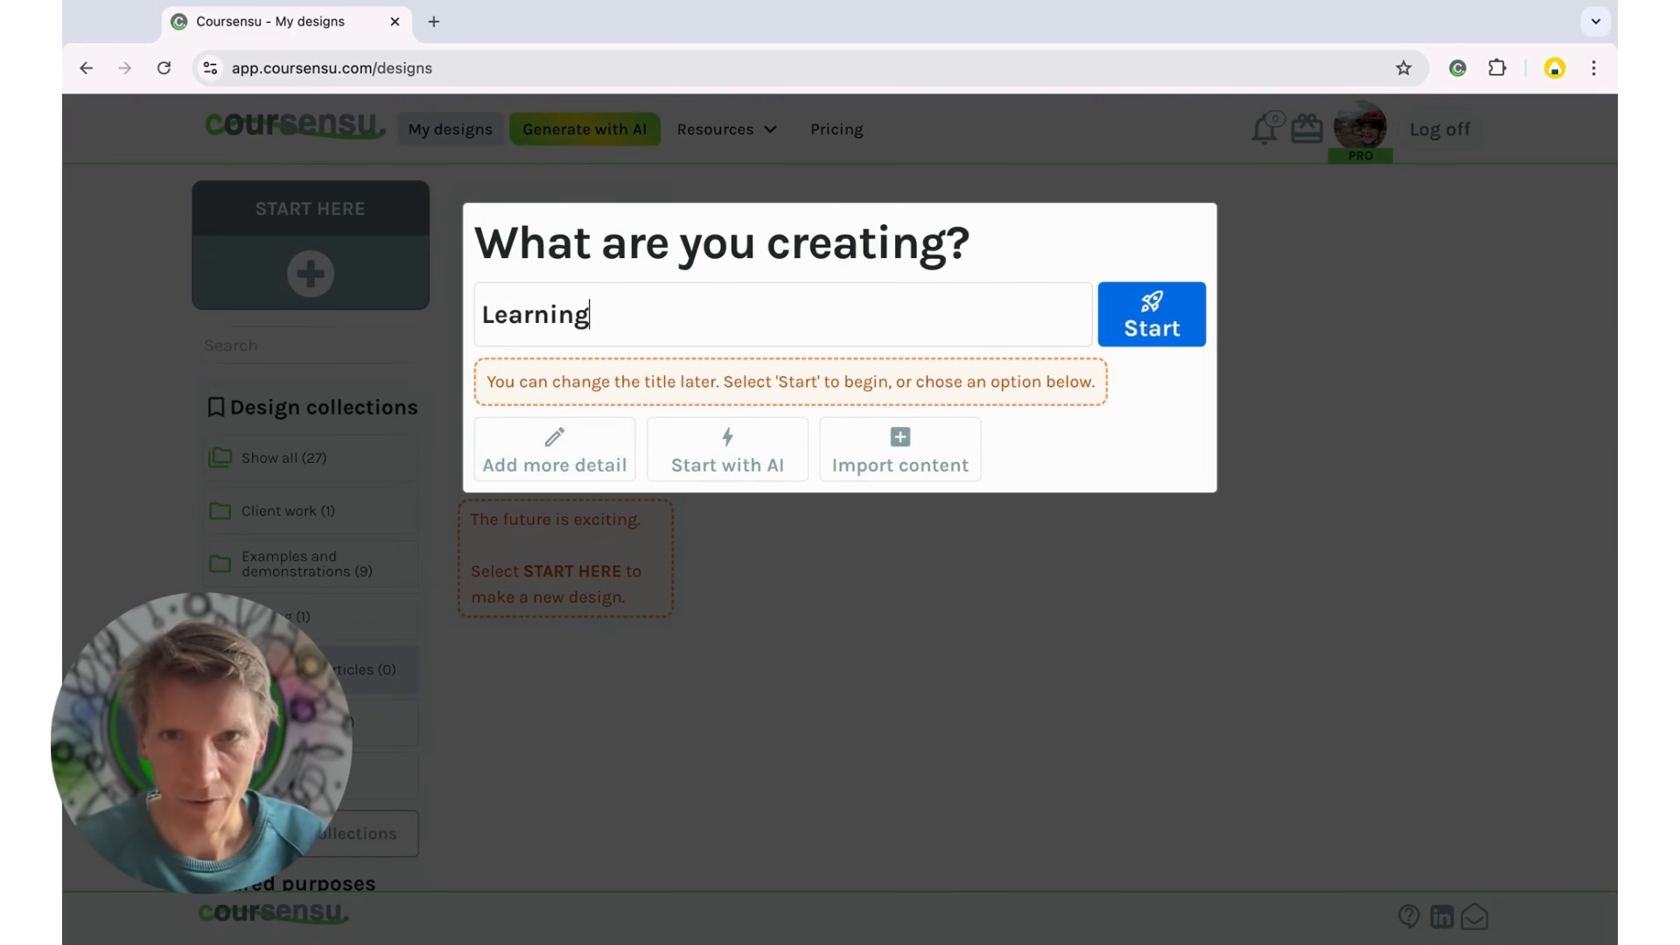
text( Coursensu - )
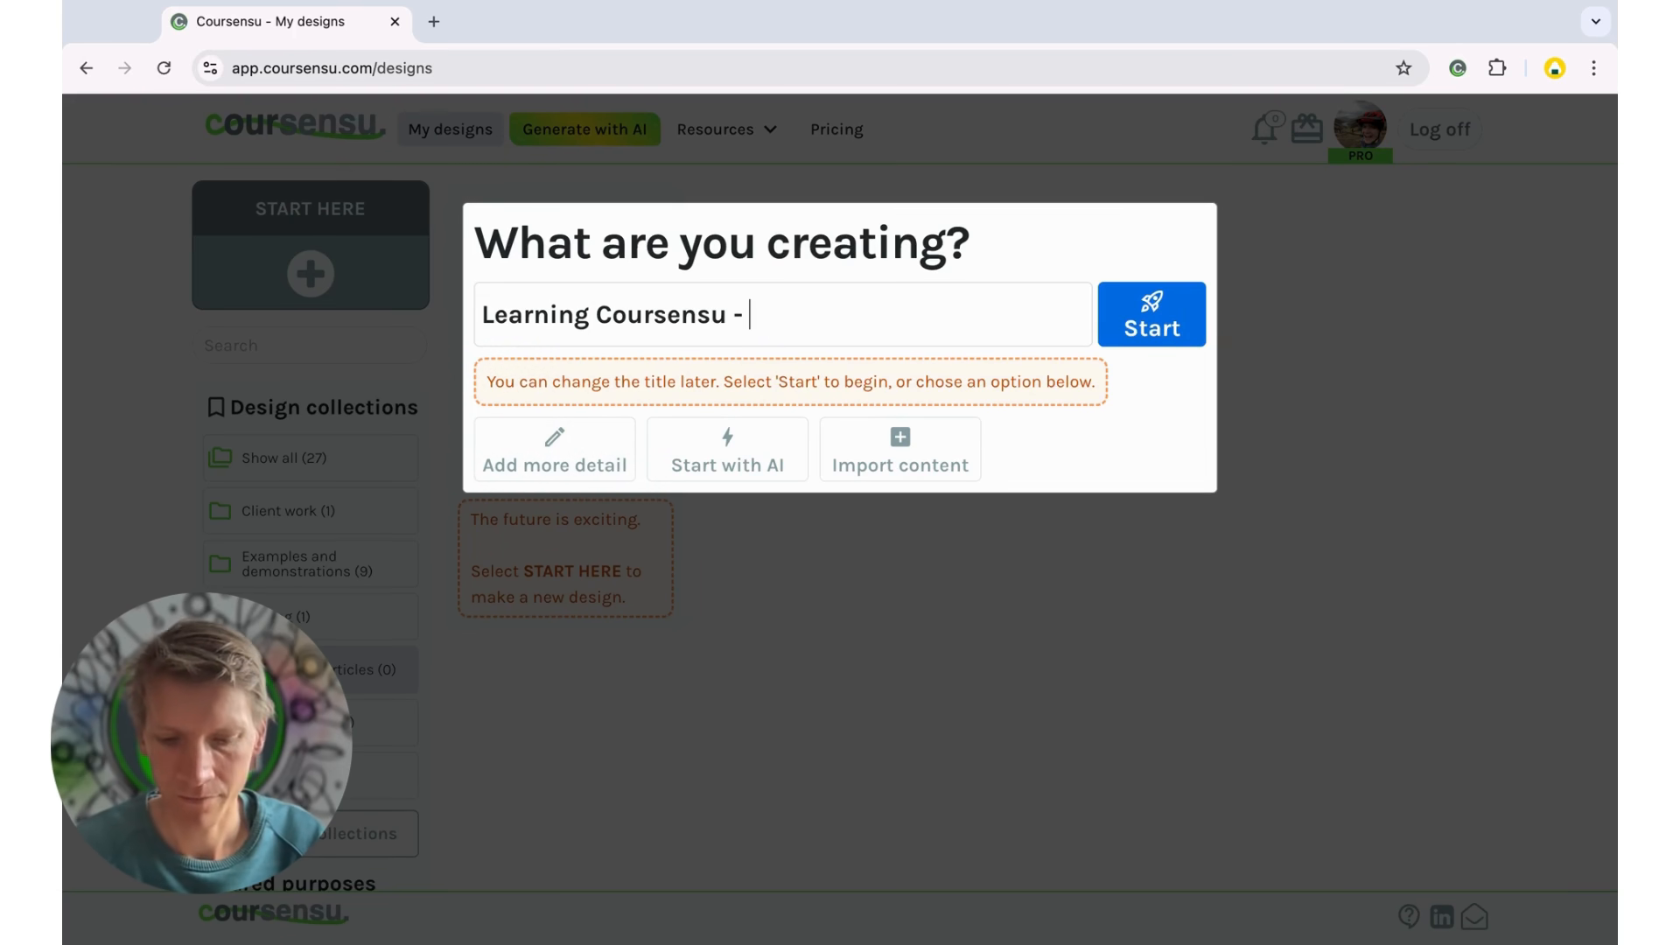
text(first design)
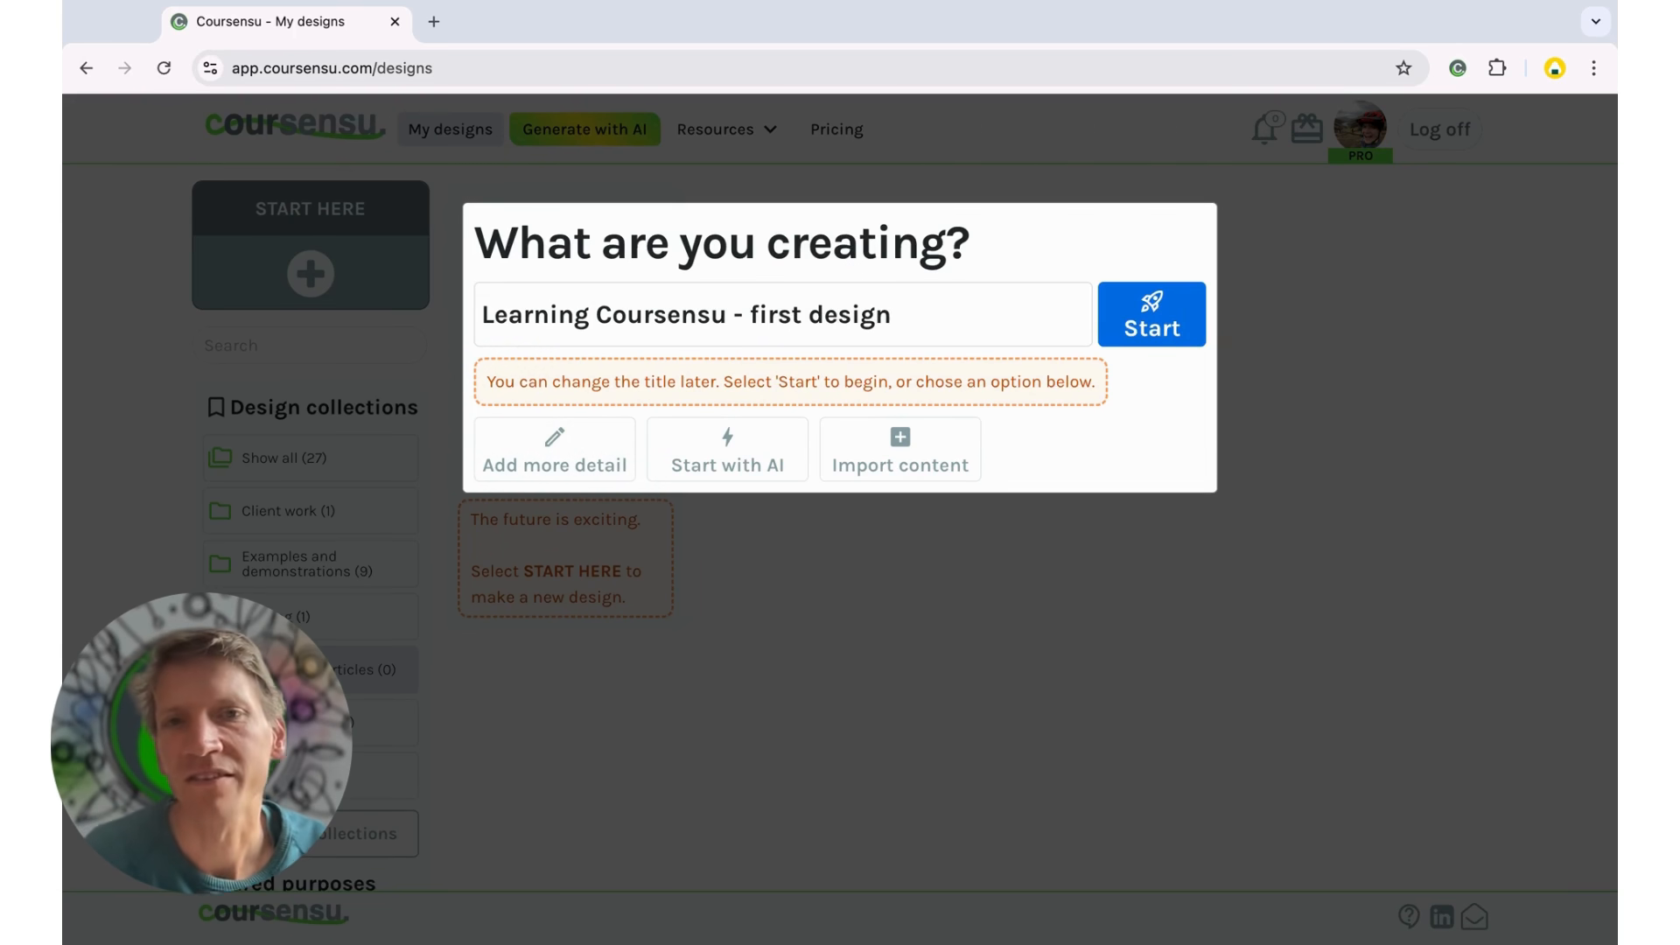
click(1163, 322)
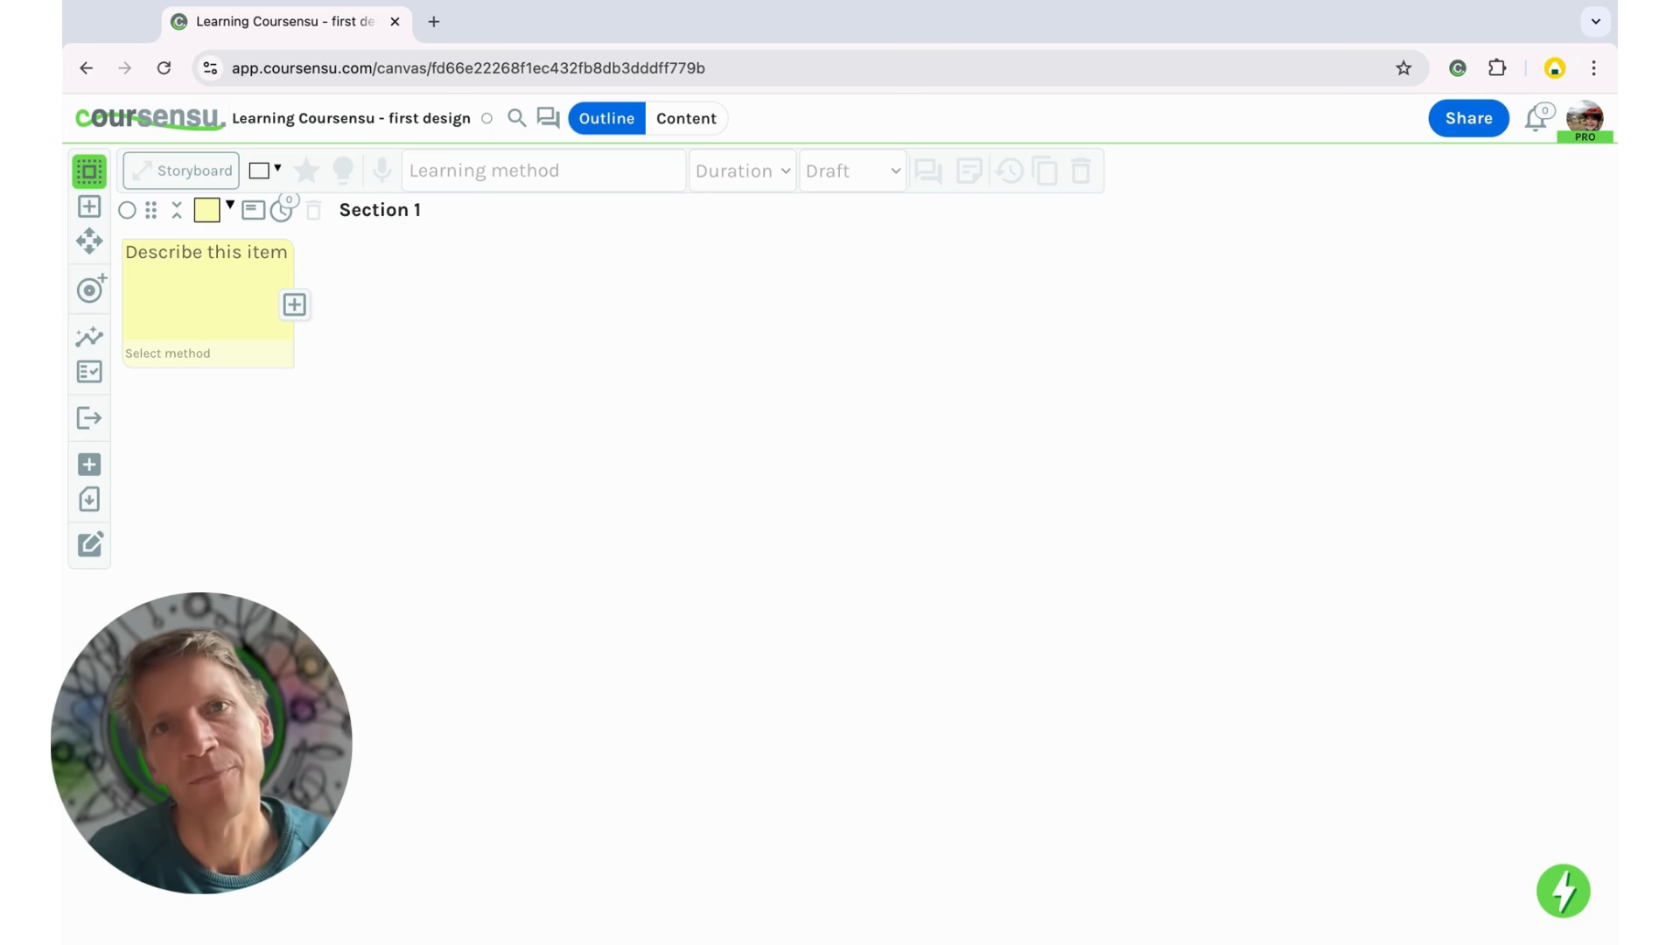
Step: Name the first item "Introduction" and add two items after it, named "Item 2" and "Item 3"
click(197, 273)
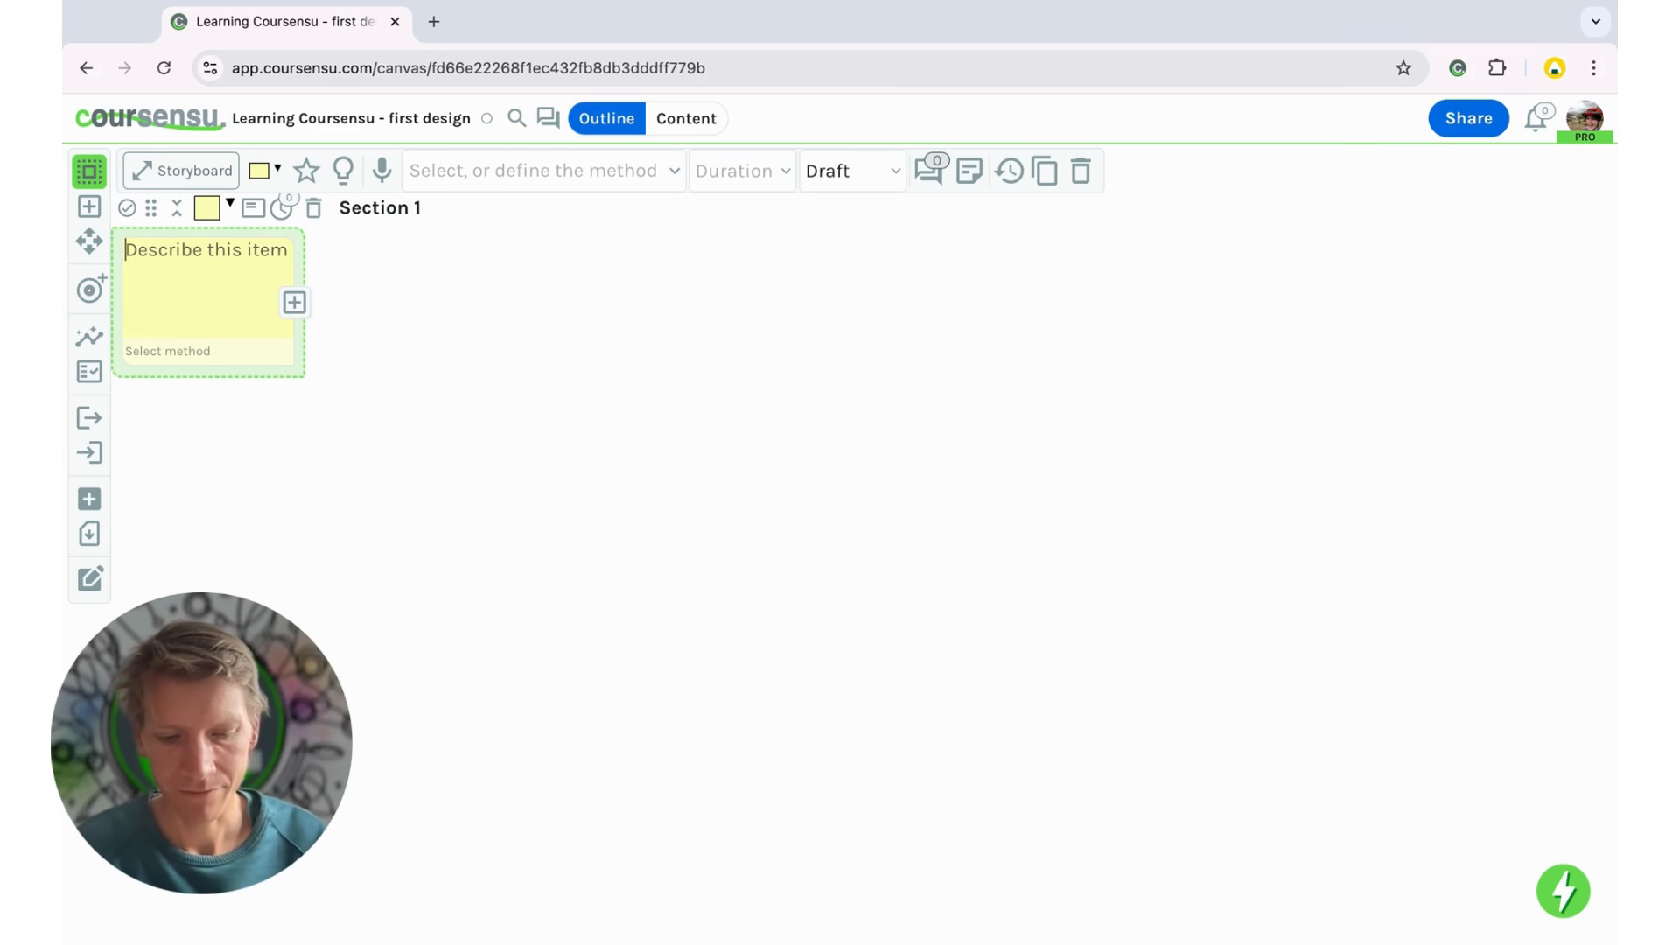
text(Introduction)
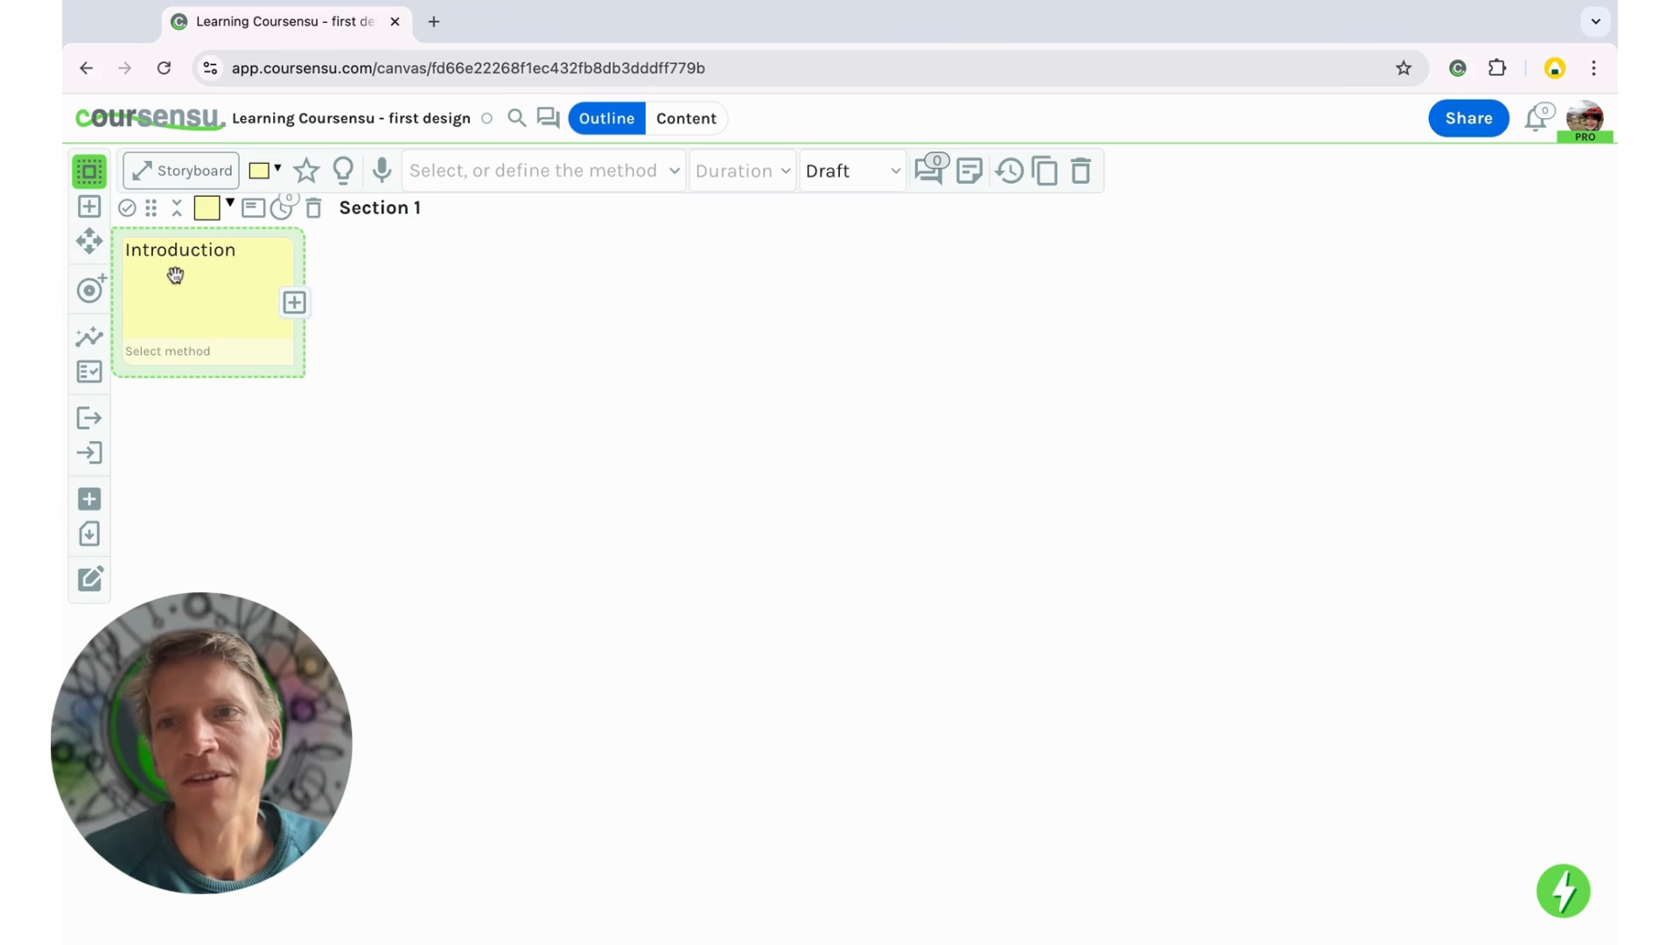
click(295, 304)
click(390, 260)
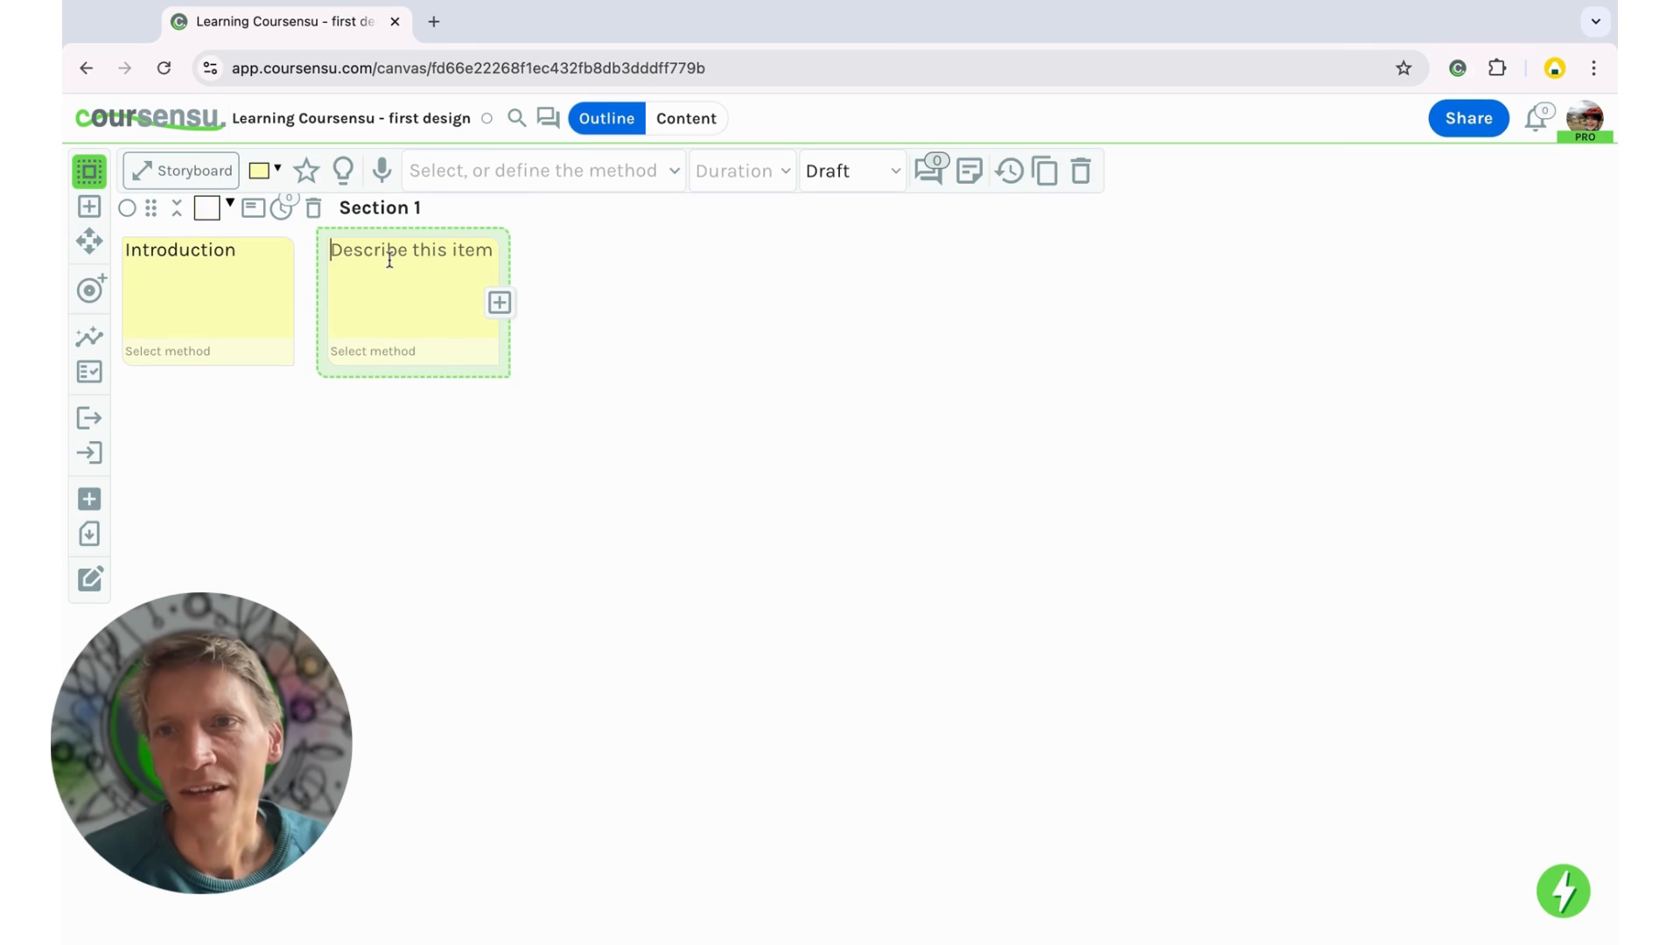
text(Item 2)
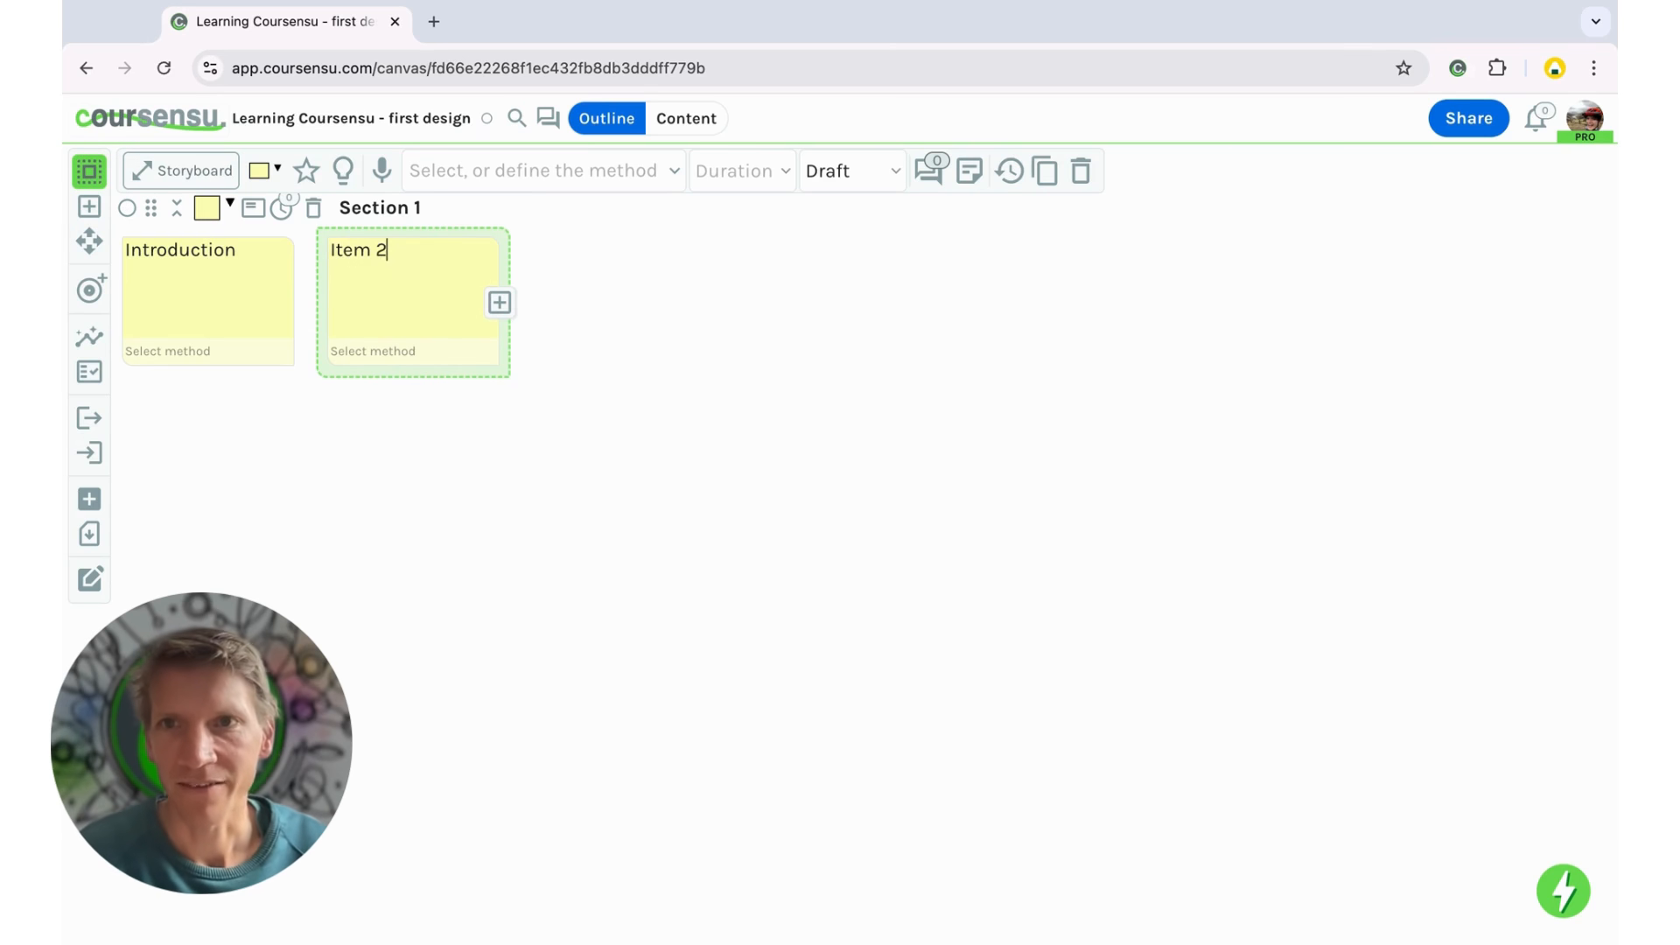
click(498, 301)
click(563, 261)
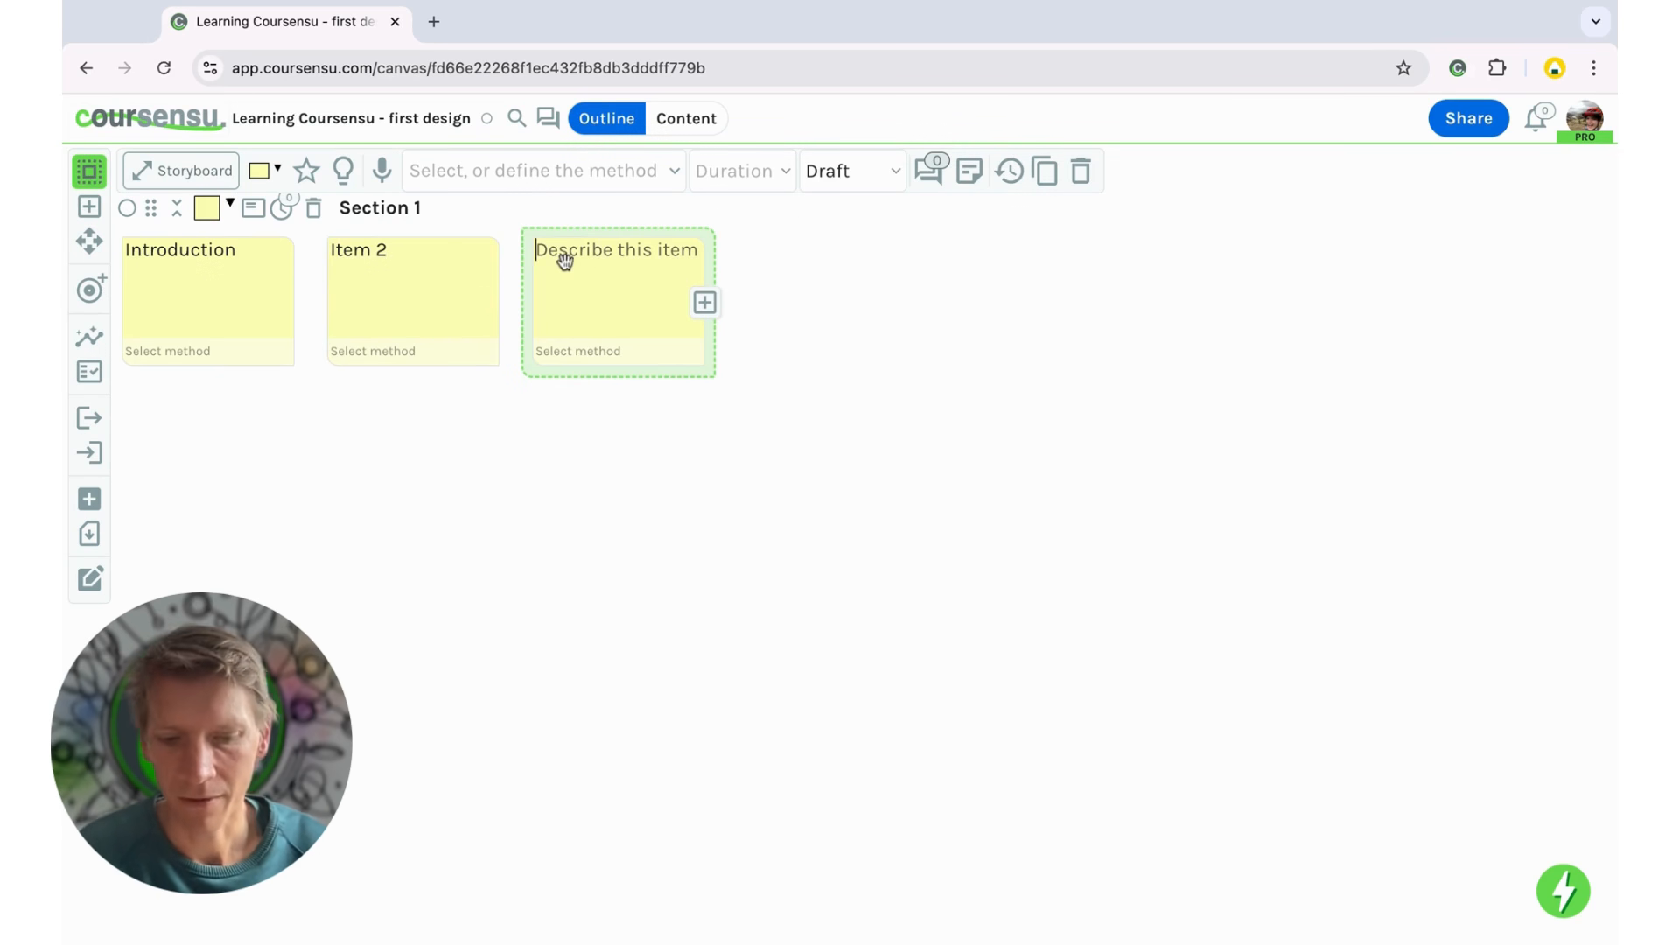
text(Item 3)
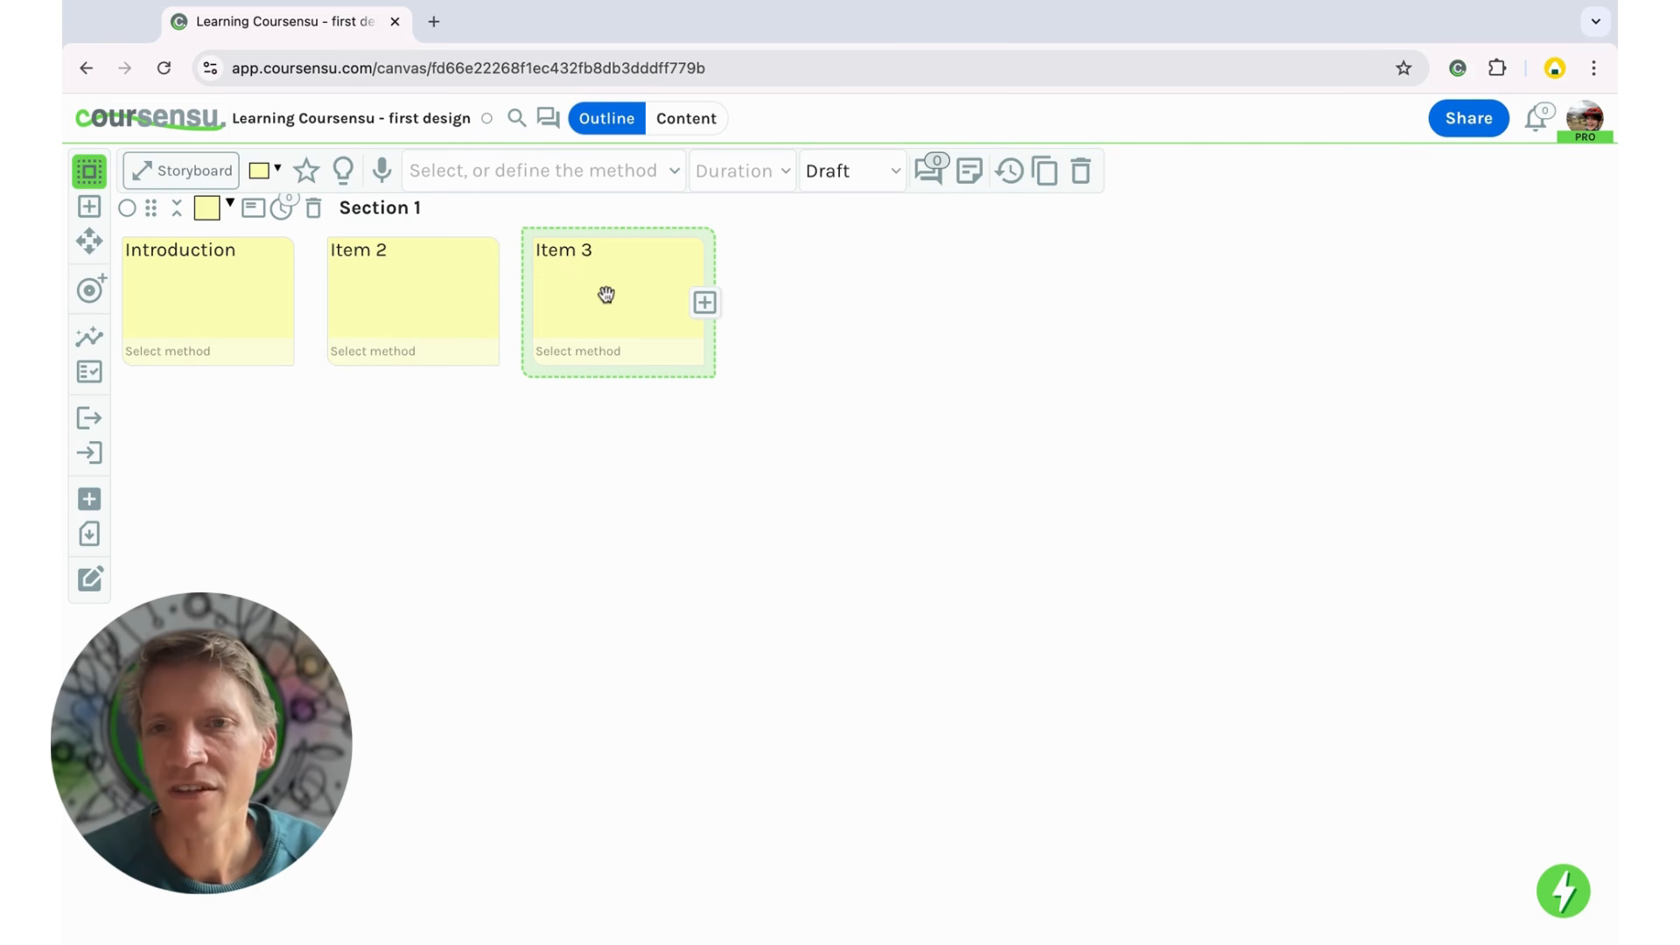
Step: Move Item 3 ahead of Item 2, and restore the original order of the two items
drag(615, 302, 402, 304)
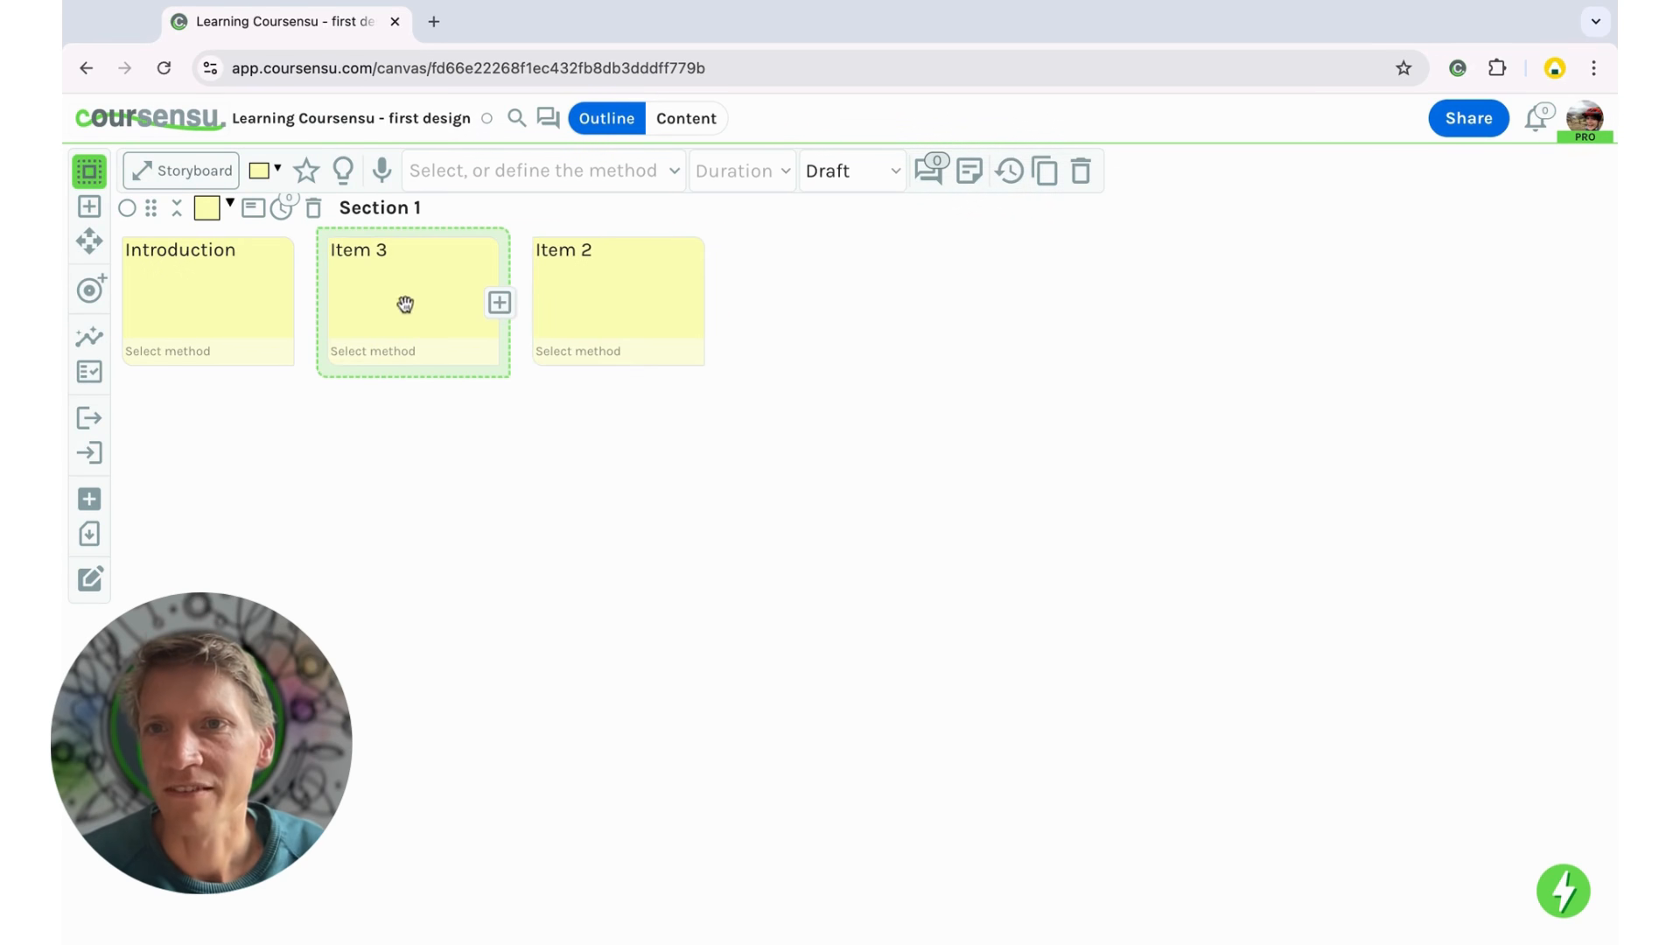
drag(622, 304, 420, 301)
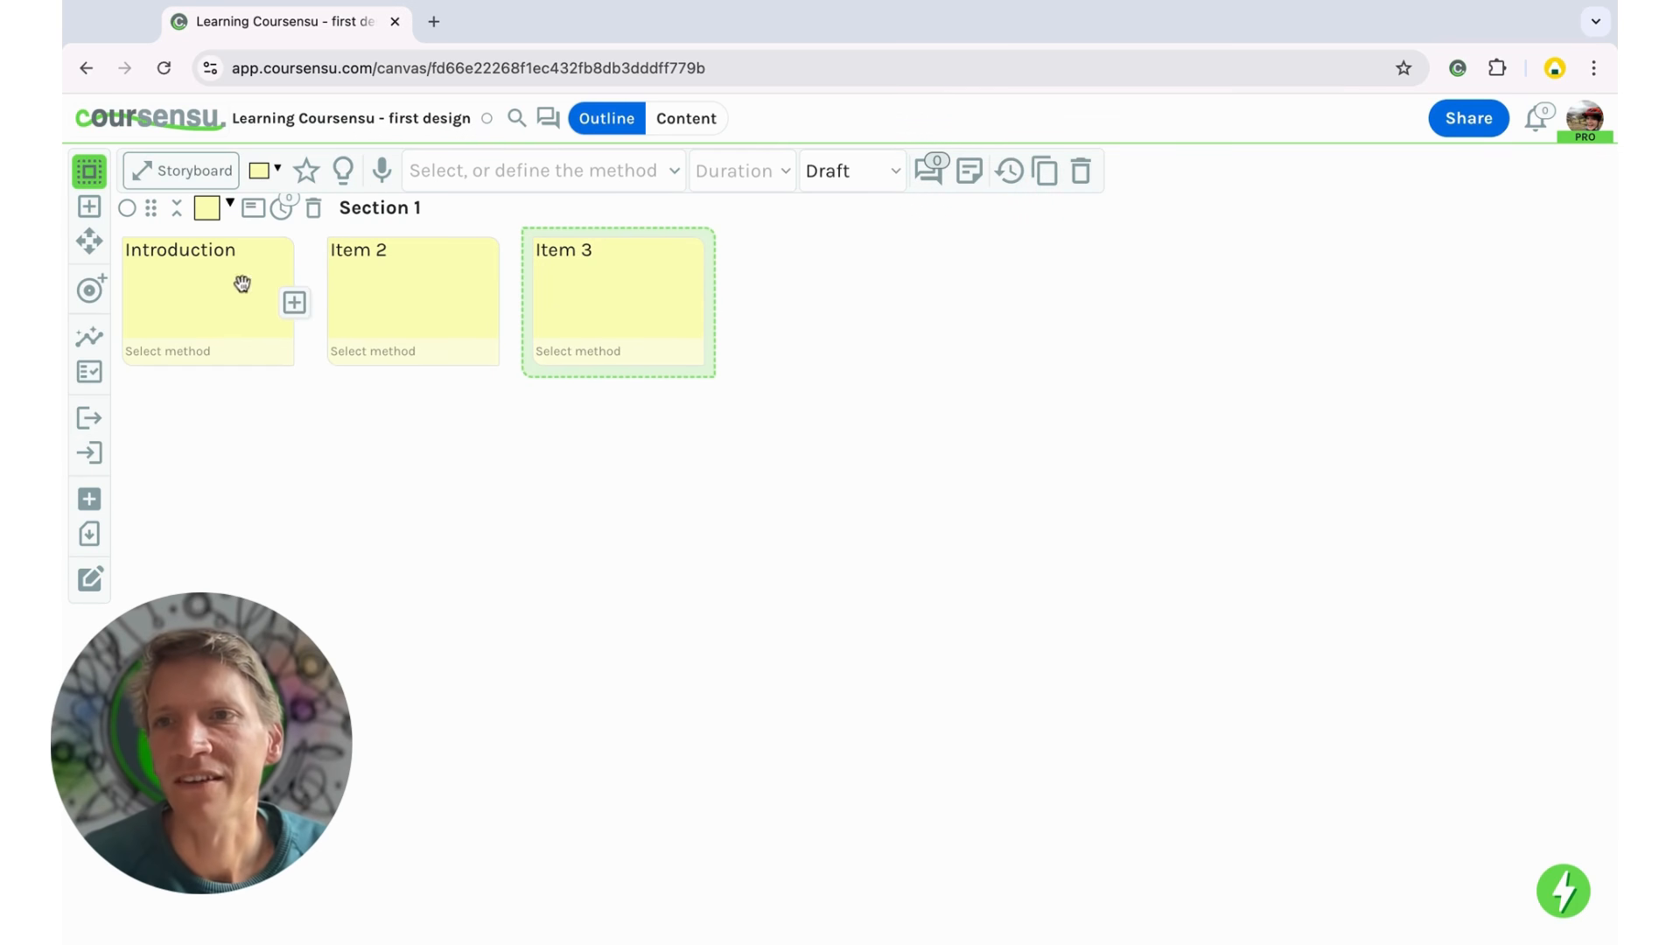
Step: Rename the first section as "Warm-up"
double_click(402, 215)
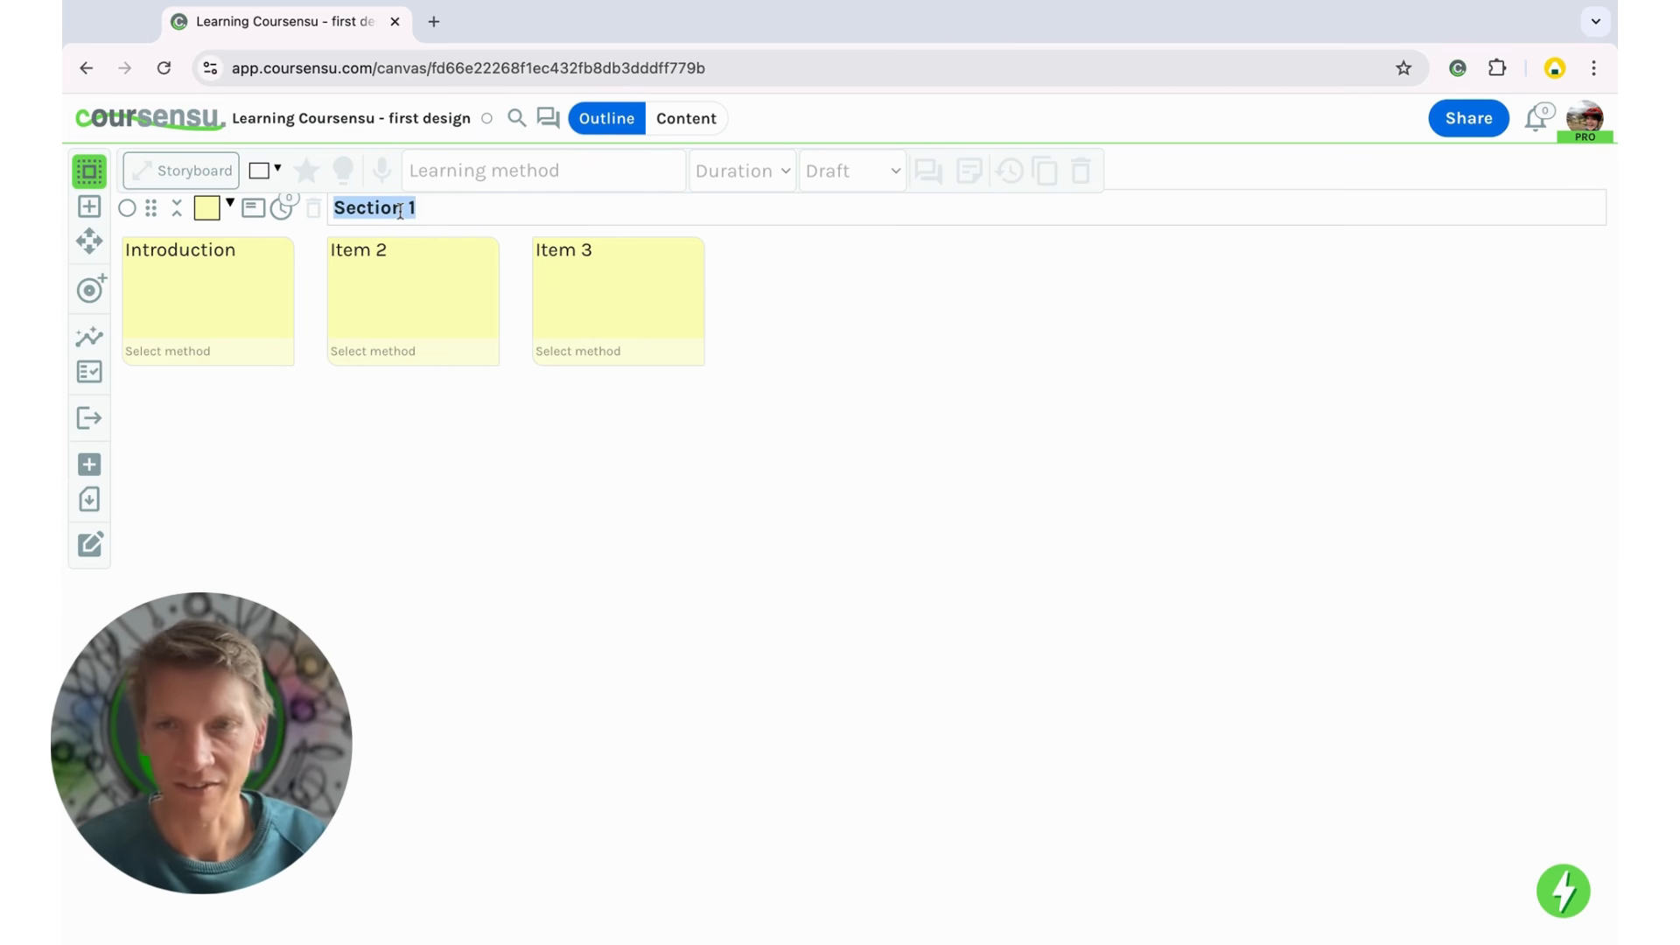
key(BackSpace)
text(Warm)
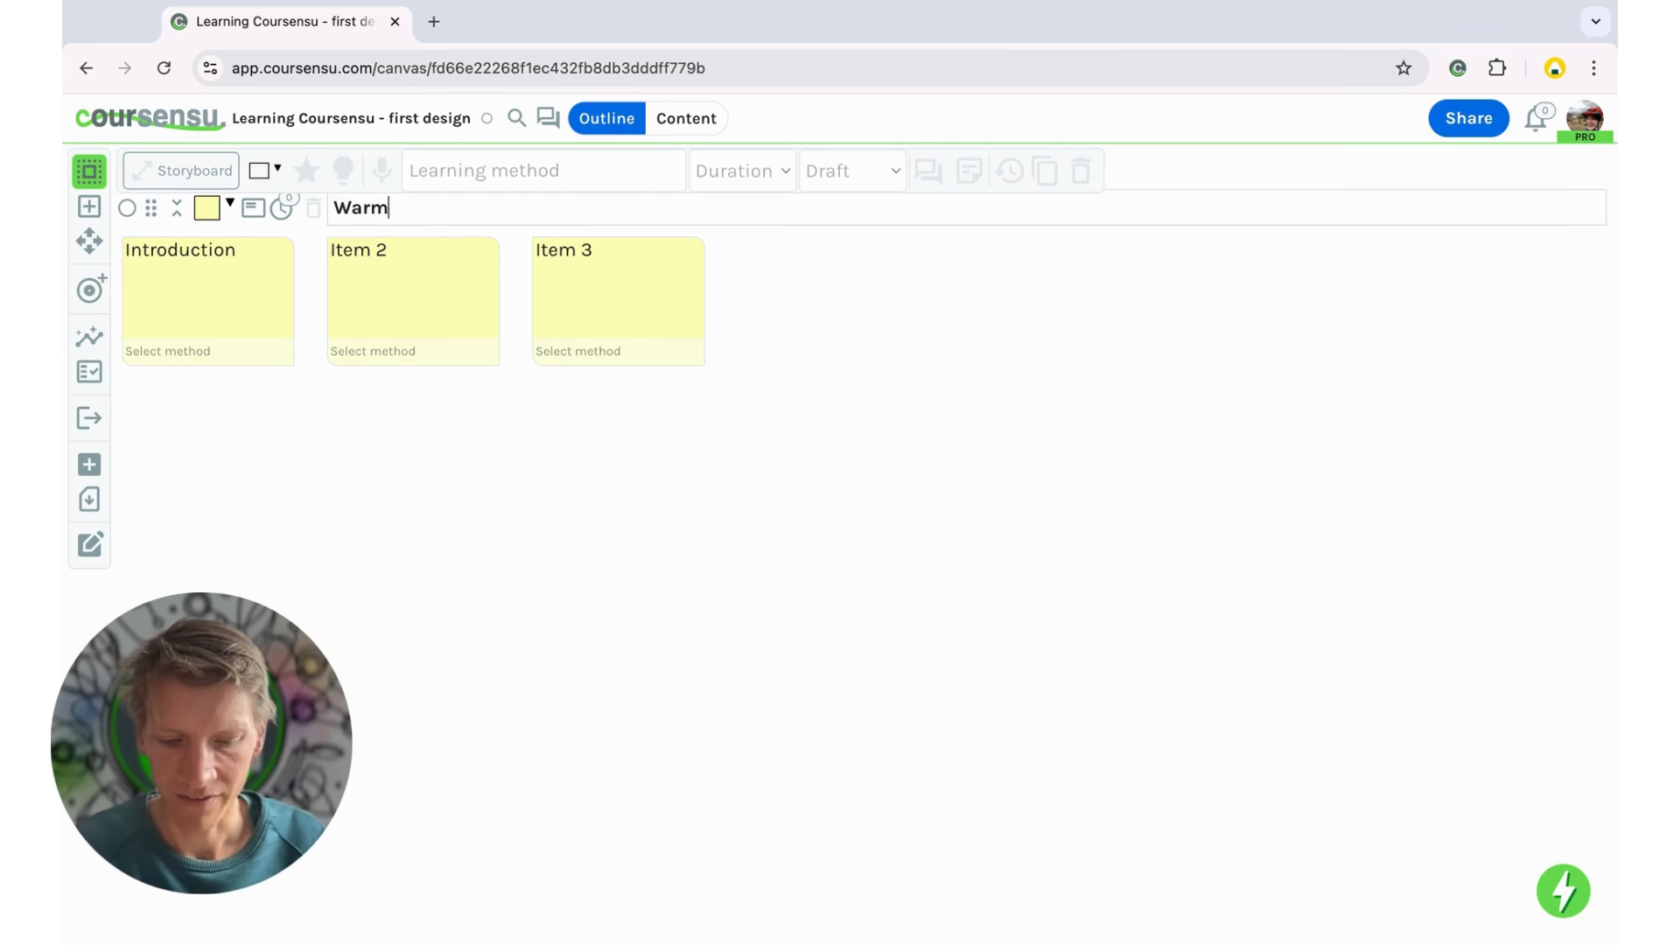
text(=up)
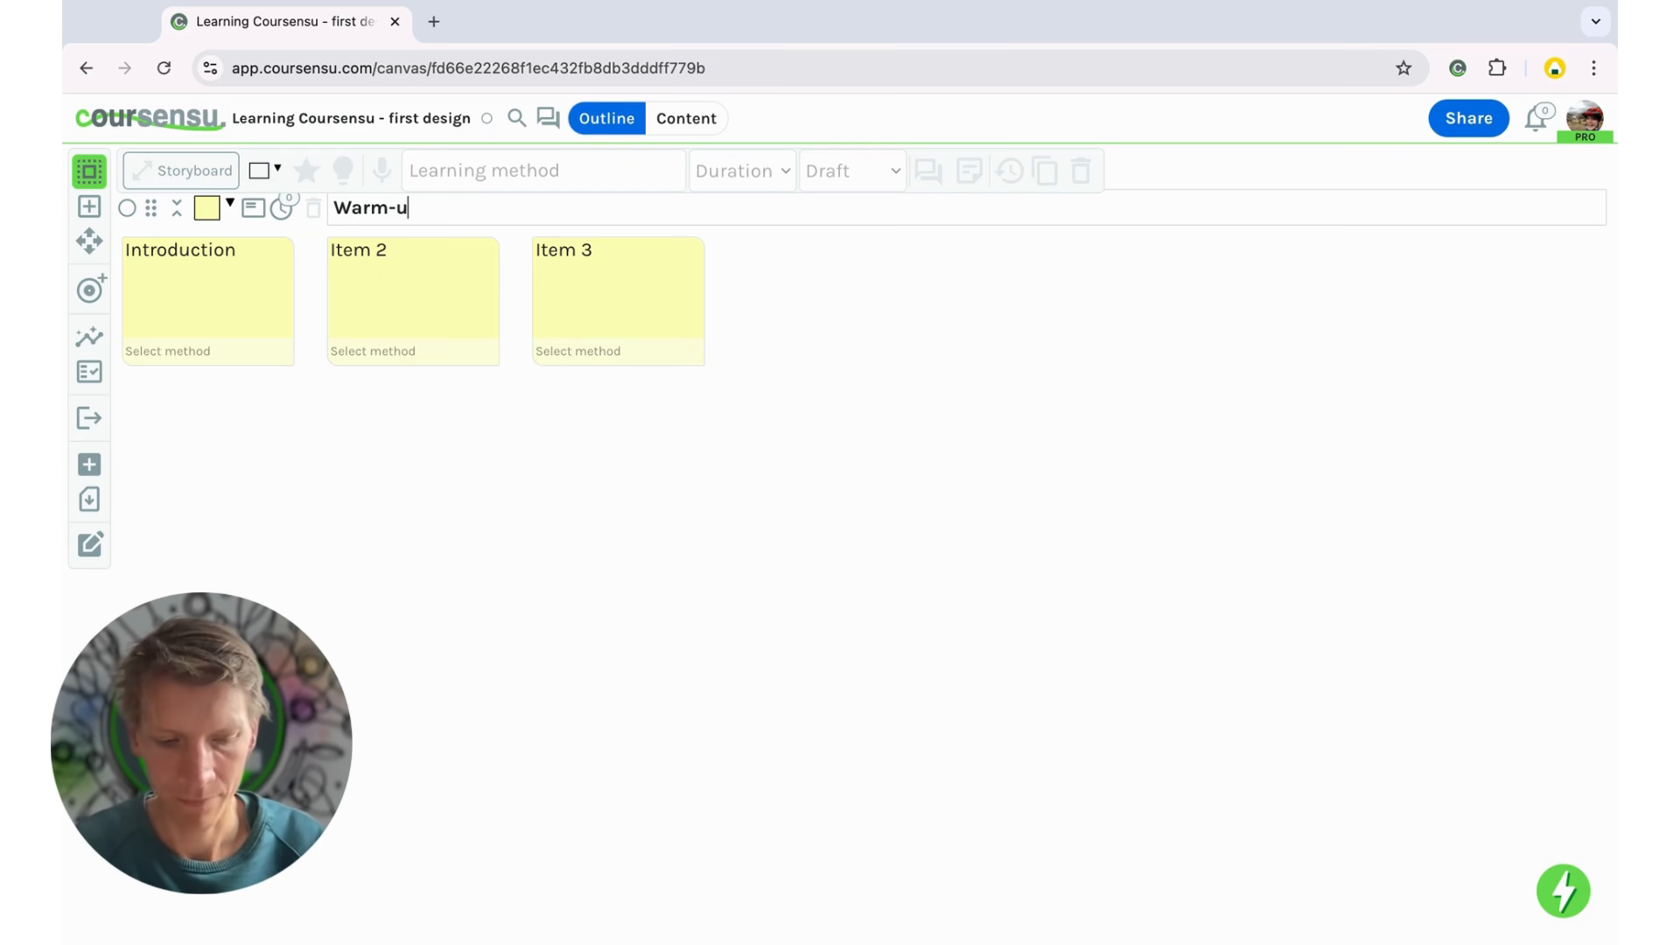
key(Return)
Step: Add a blank item after Introduction and move it to the end of the Warm-up section
click(289, 302)
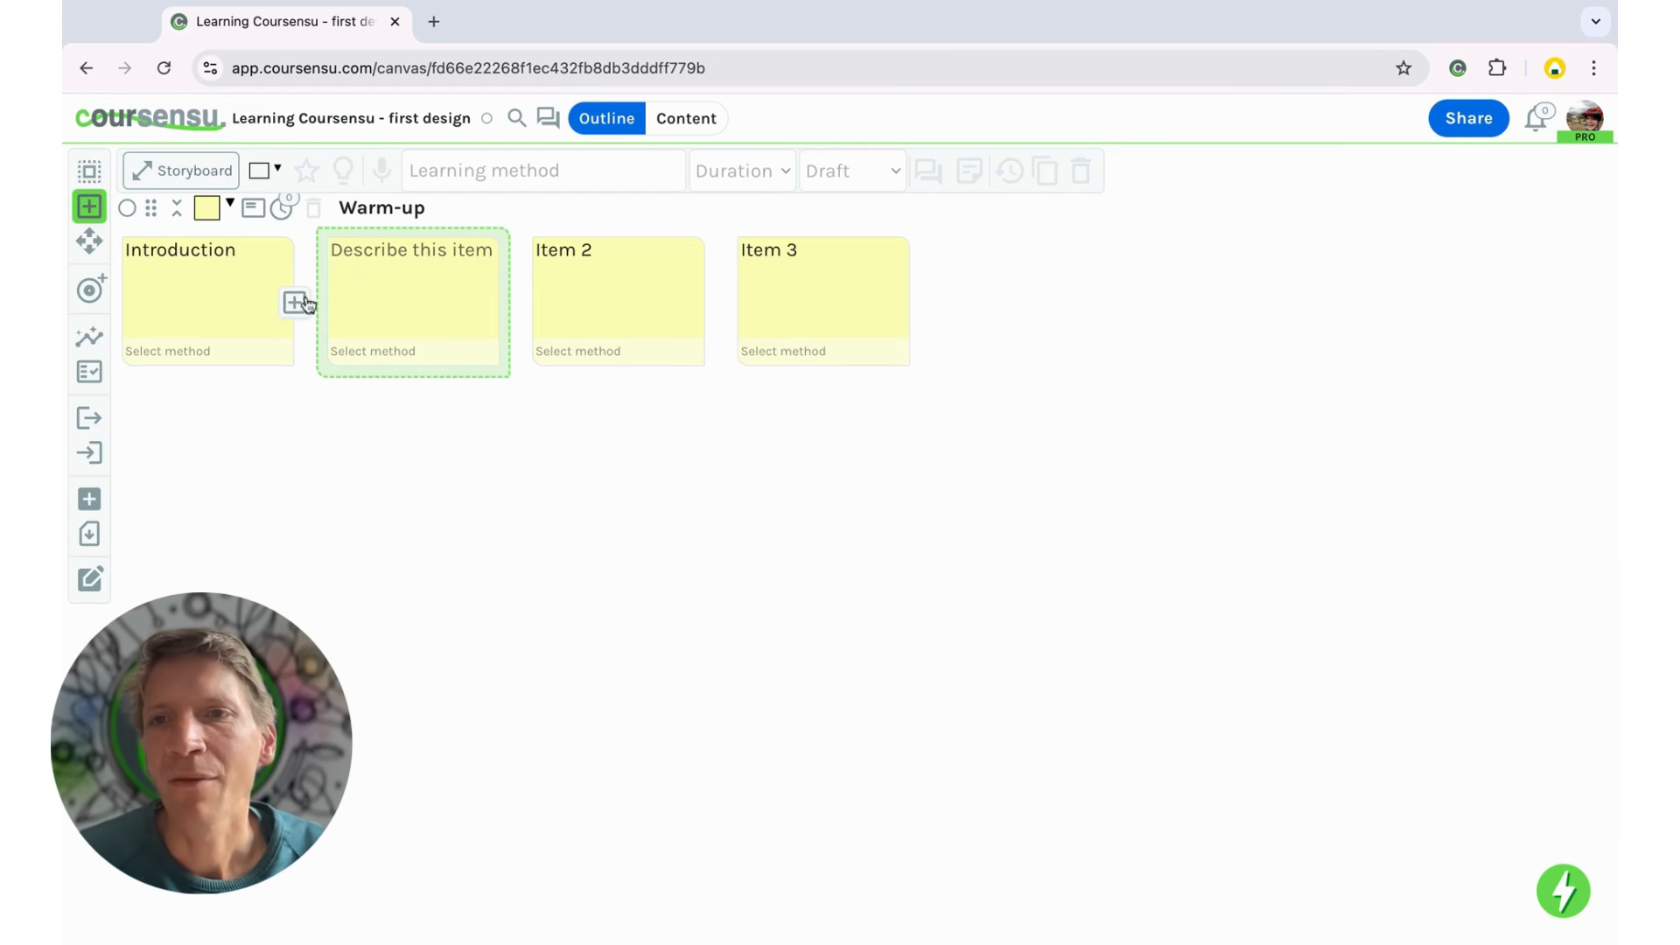
click(383, 266)
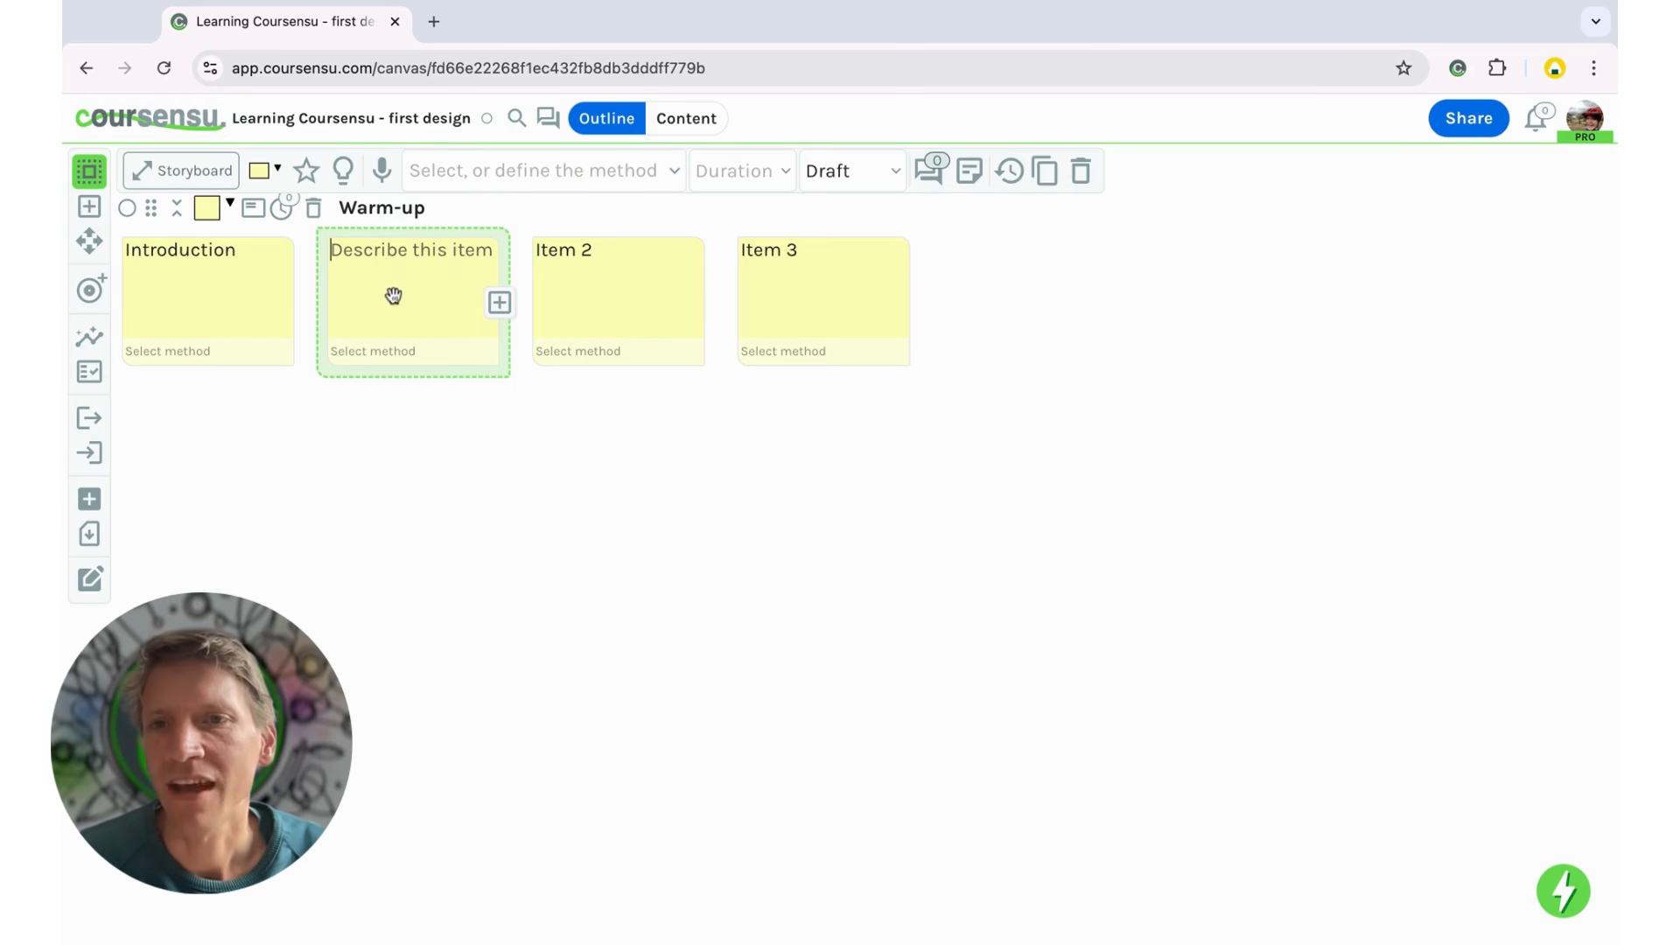
key(alt+Right)
key(alt+Right)
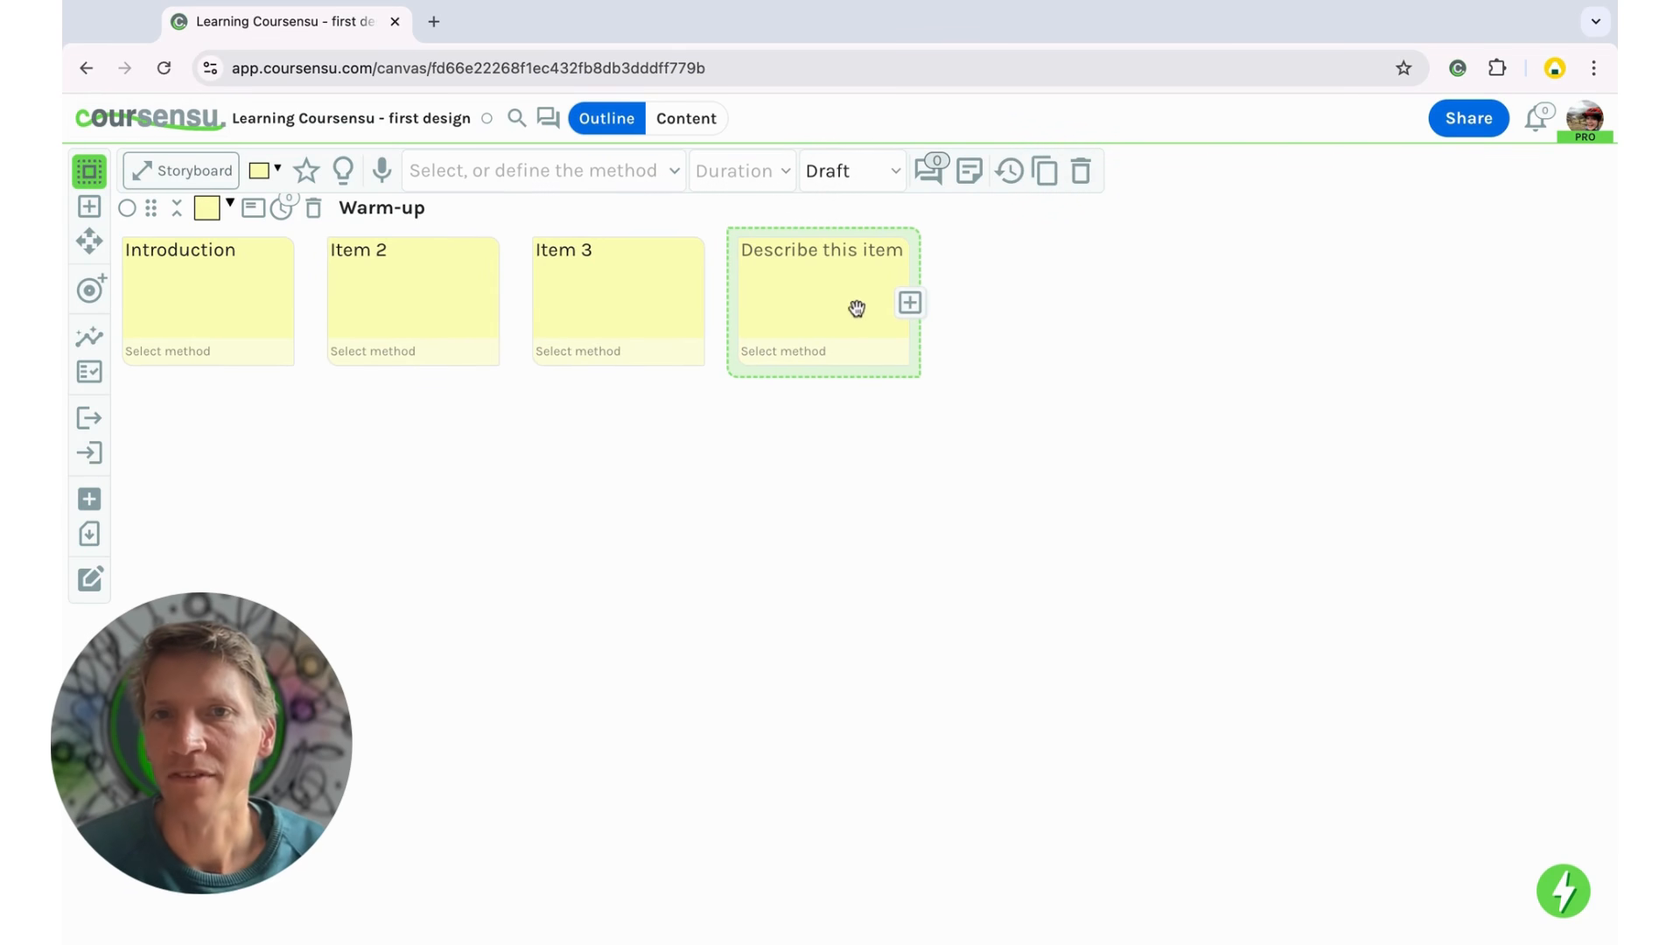
Step: Add a new section named "Section 2" with a blank item below the Warm-up section
click(89, 207)
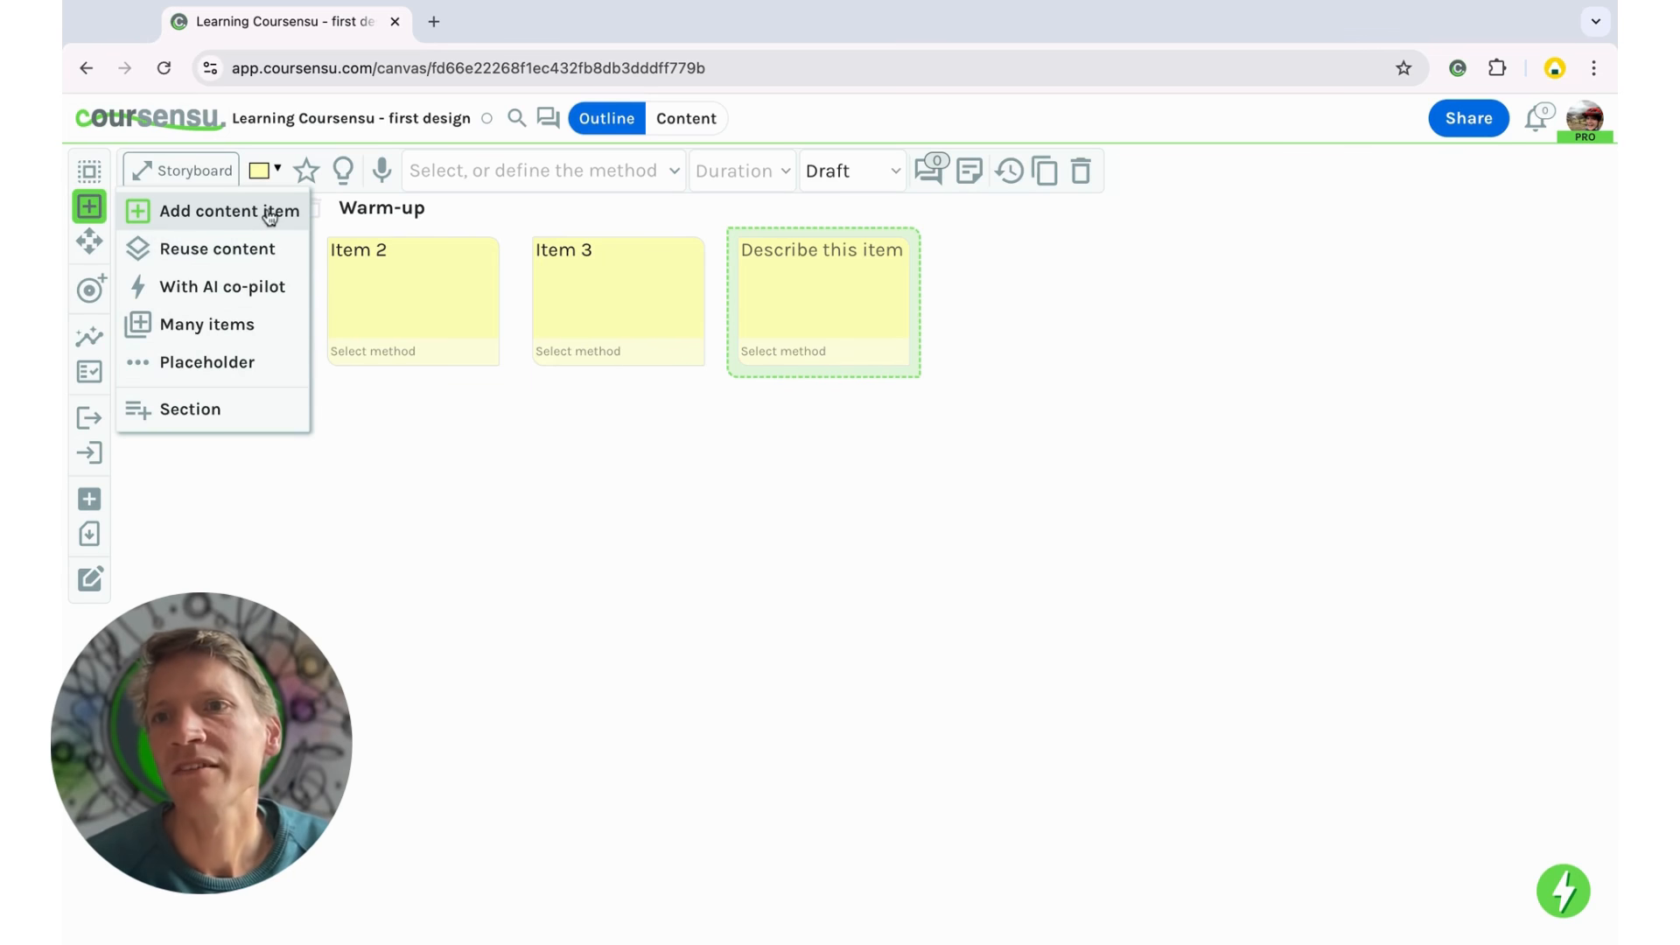
click(212, 418)
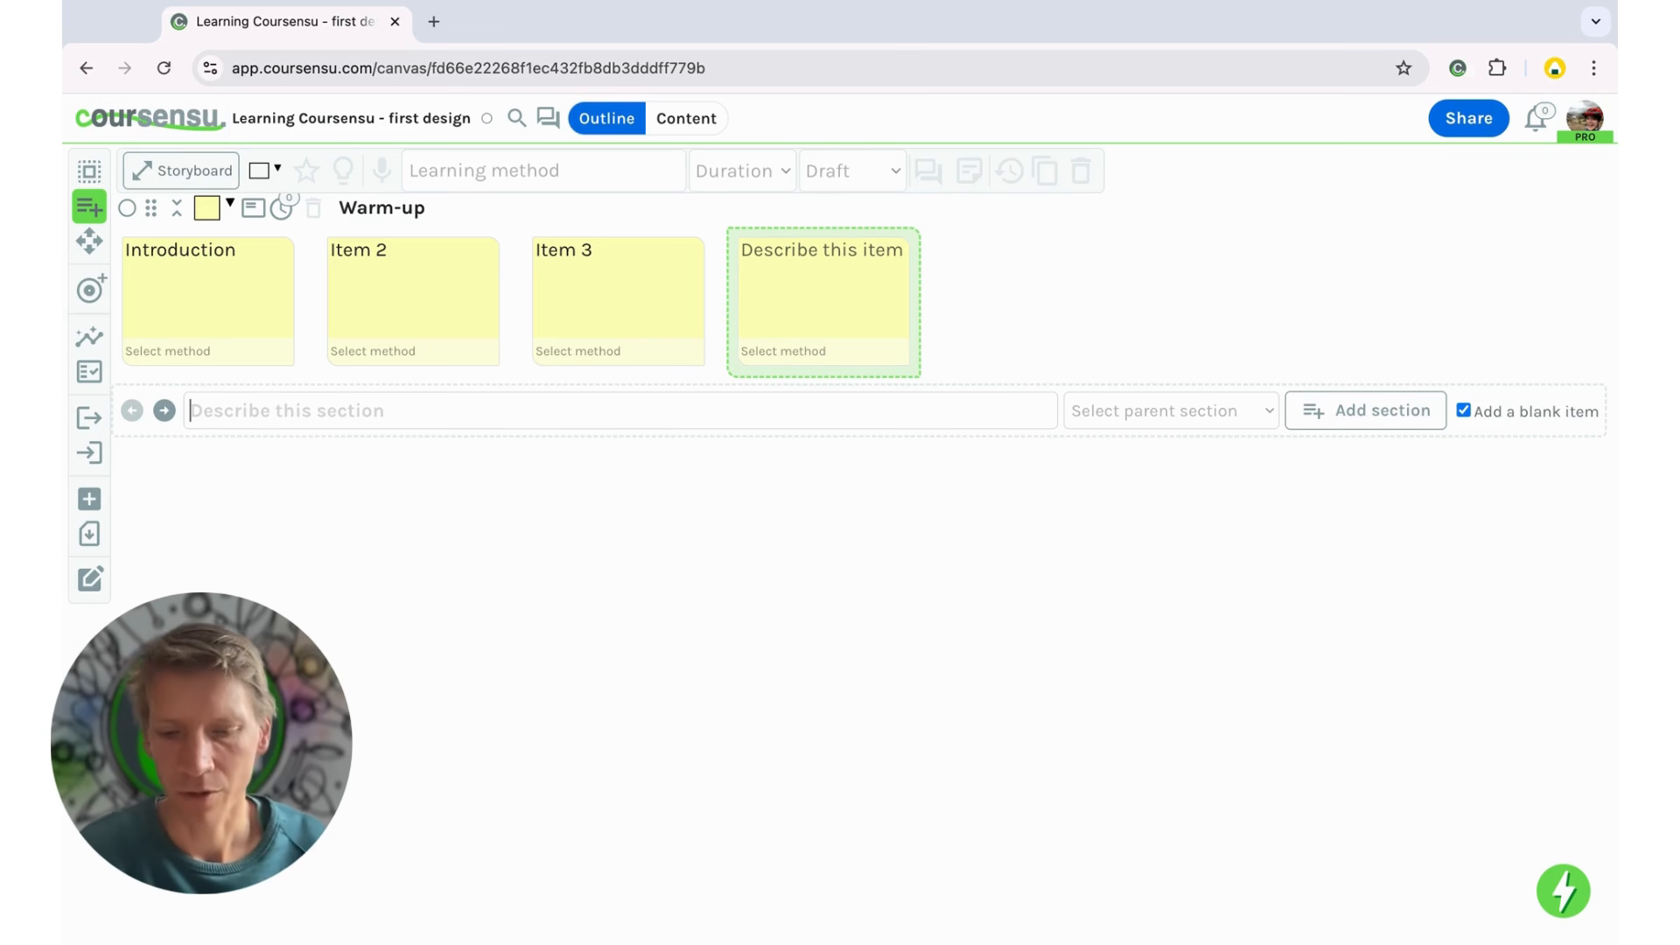
text(Section 2)
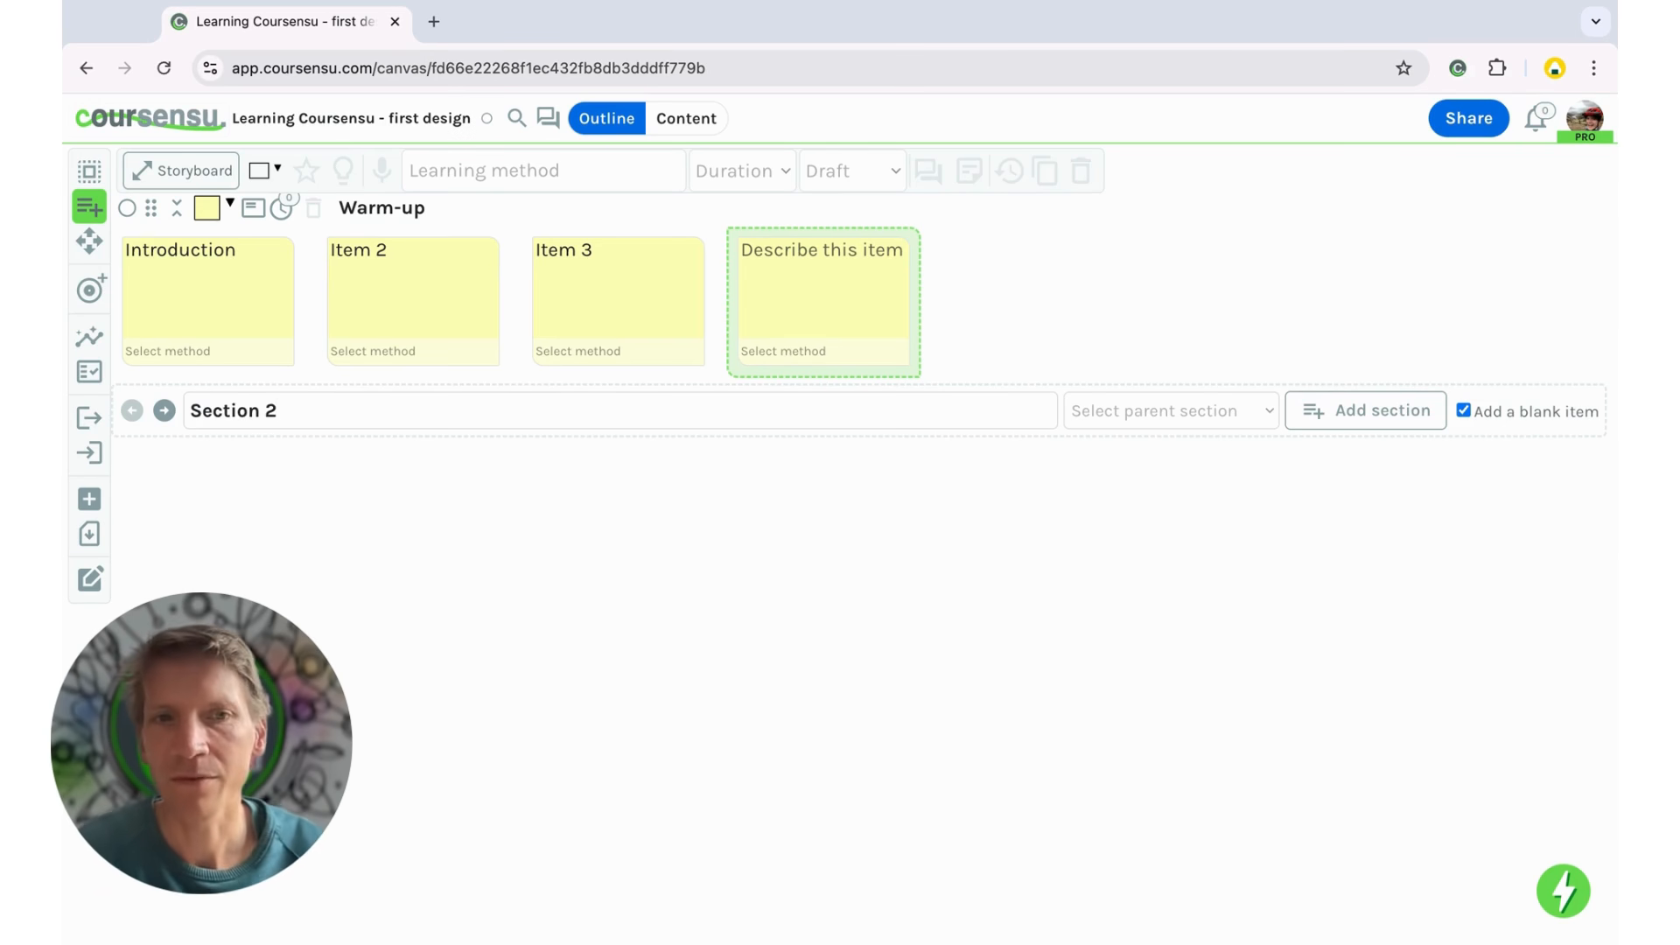
key(Return)
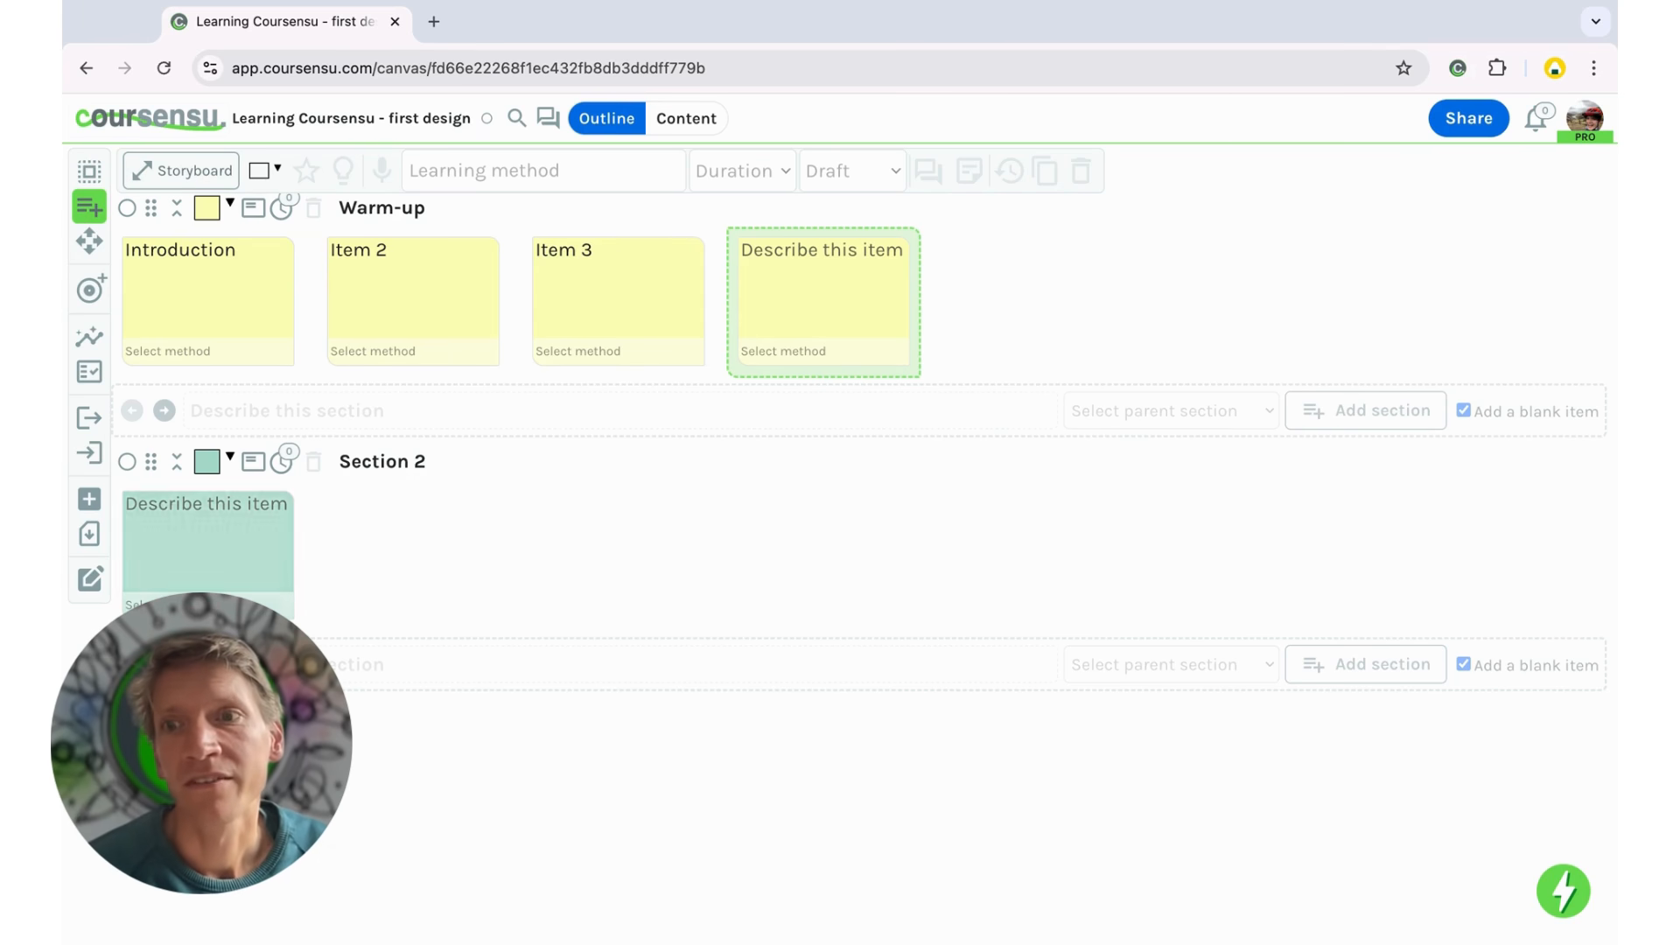
click(211, 579)
Step: Change the colour of Item 2 in the Warm-up section to dark purple
scroll(231, 421, up, 1)
scroll(231, 421, up, 1)
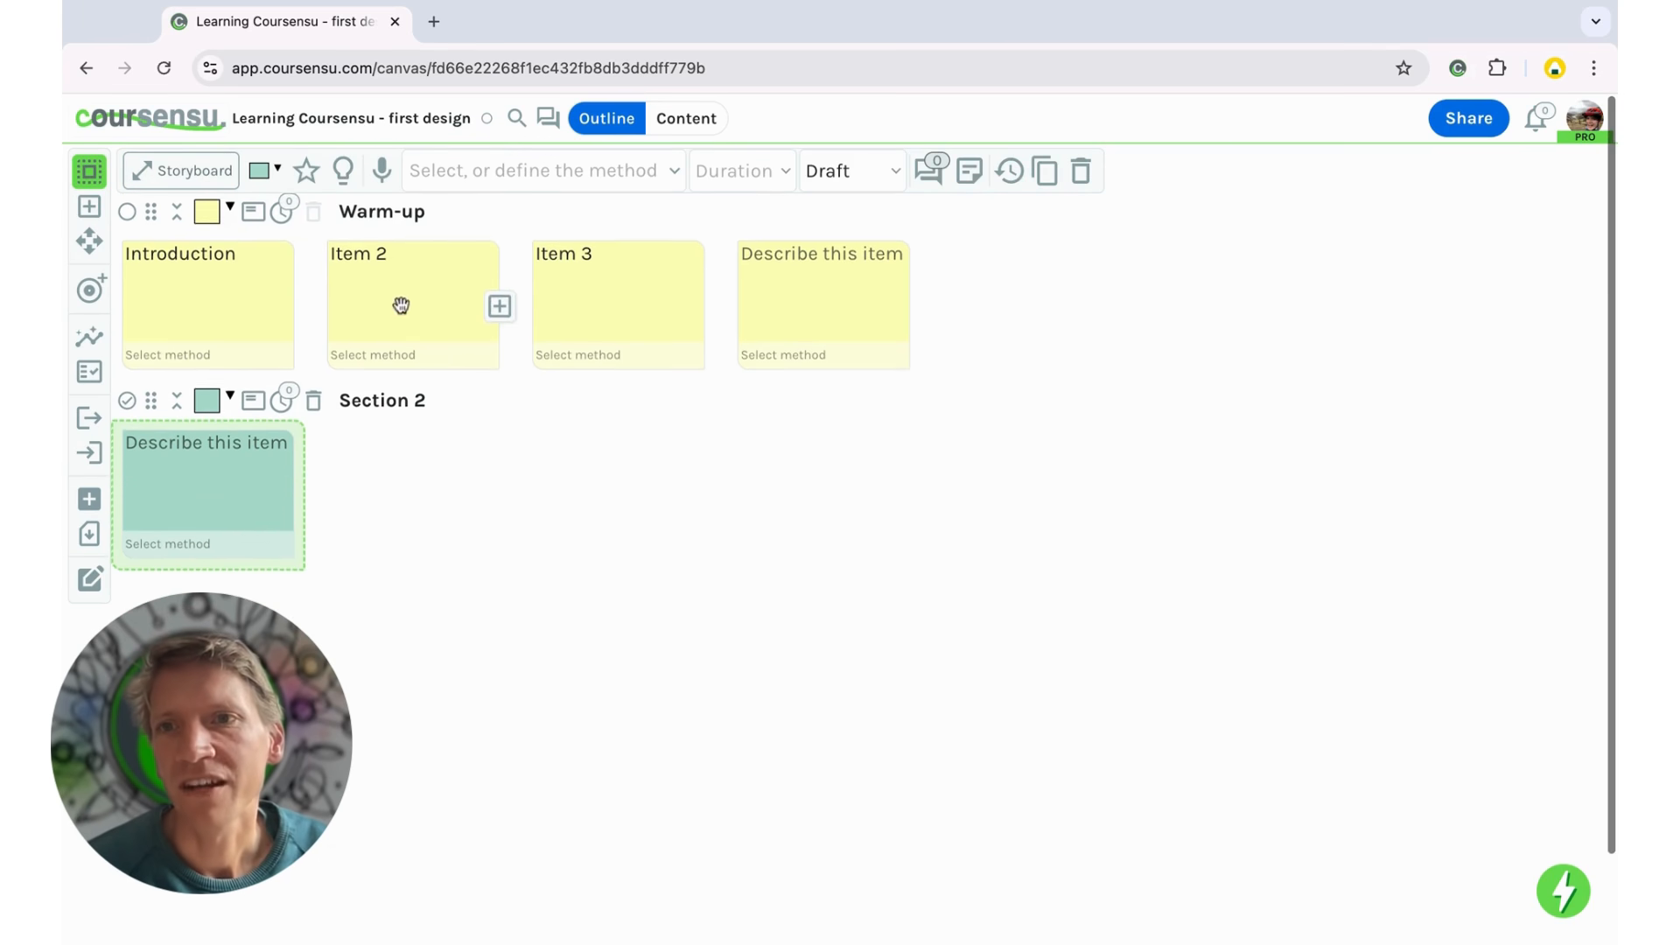
click(398, 302)
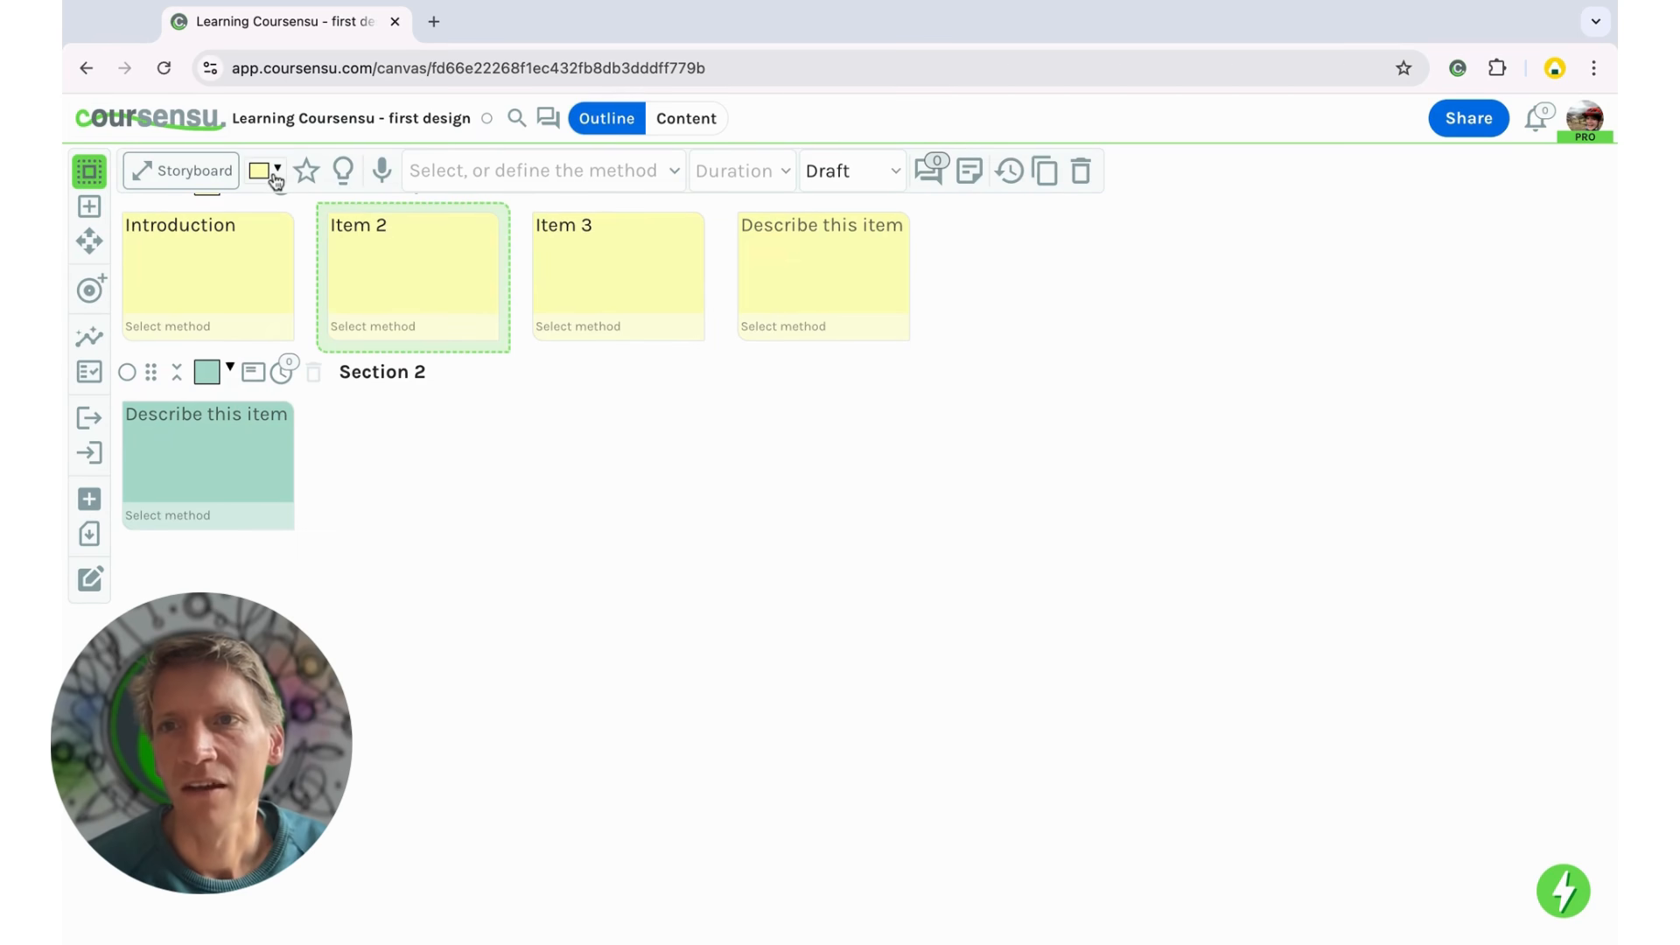
click(266, 170)
click(376, 255)
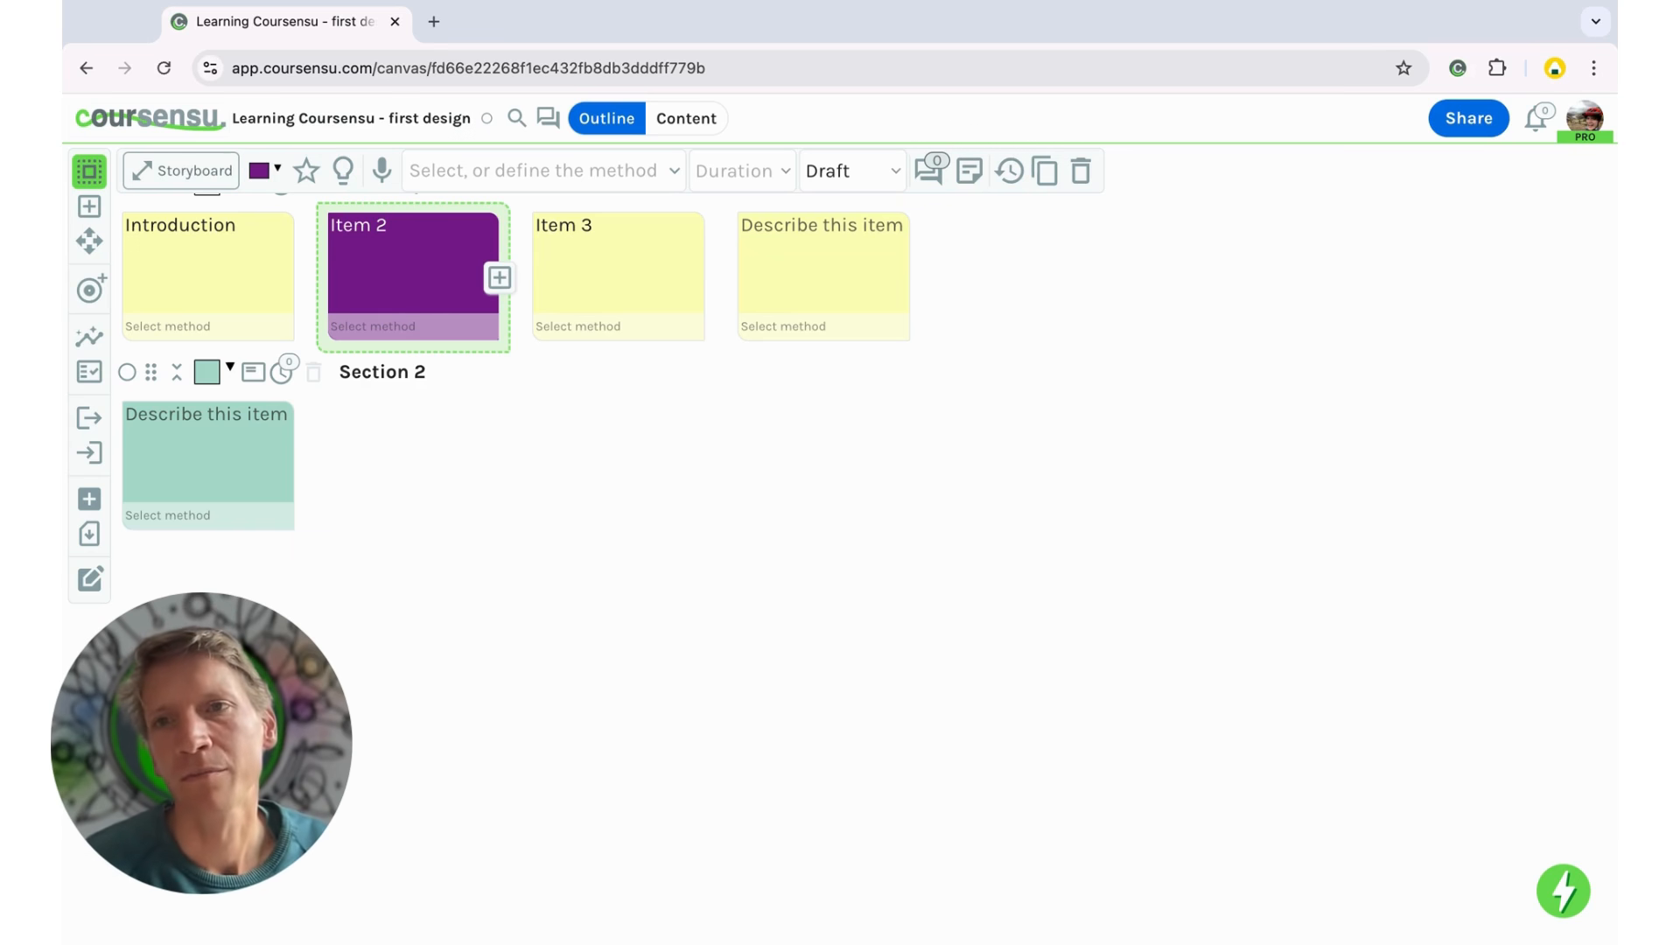
Step: Filter the learning methods for the Introduction item by "Discussion" and read the short description of Introductory Discussion
click(221, 268)
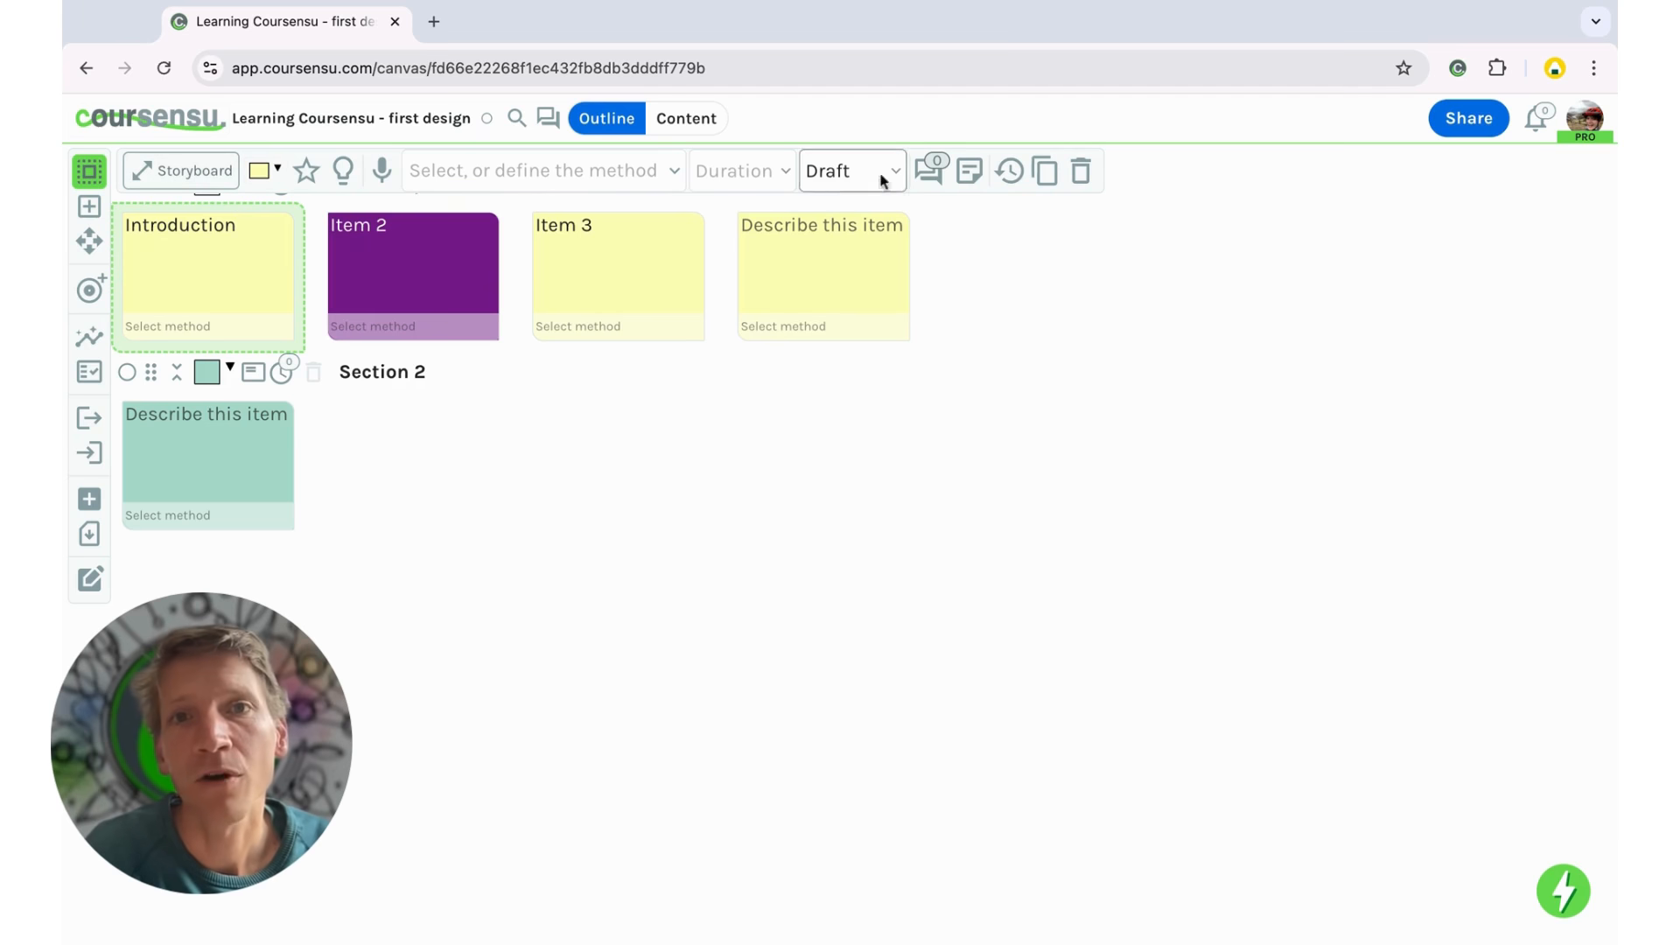
click(504, 171)
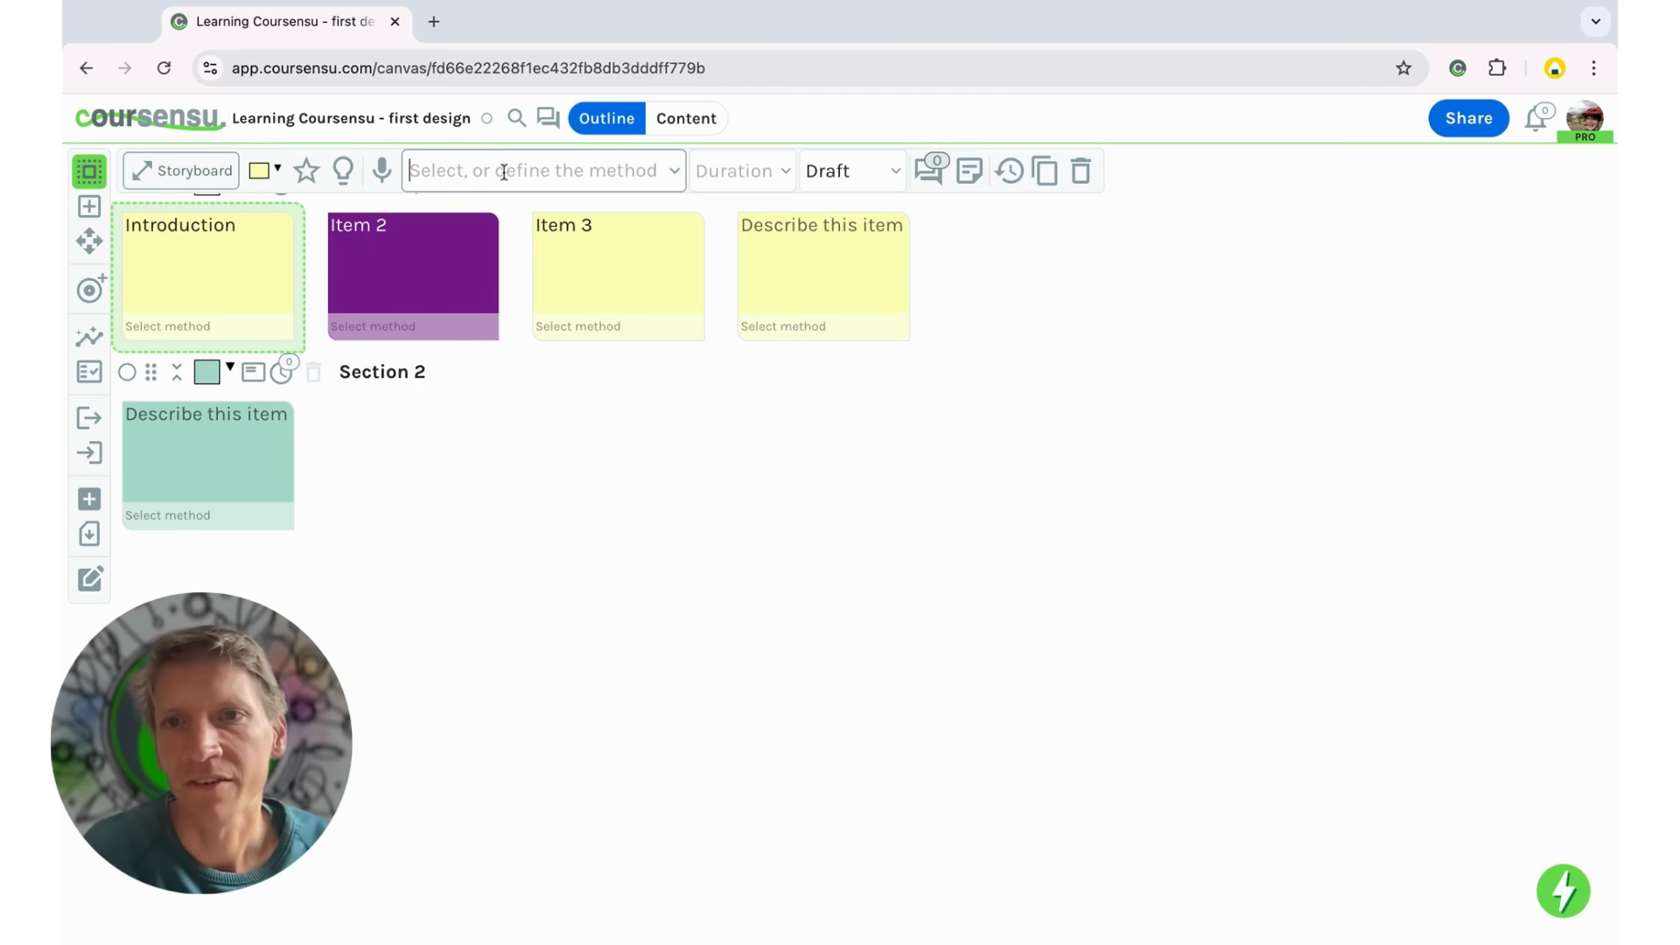
text(Discussion)
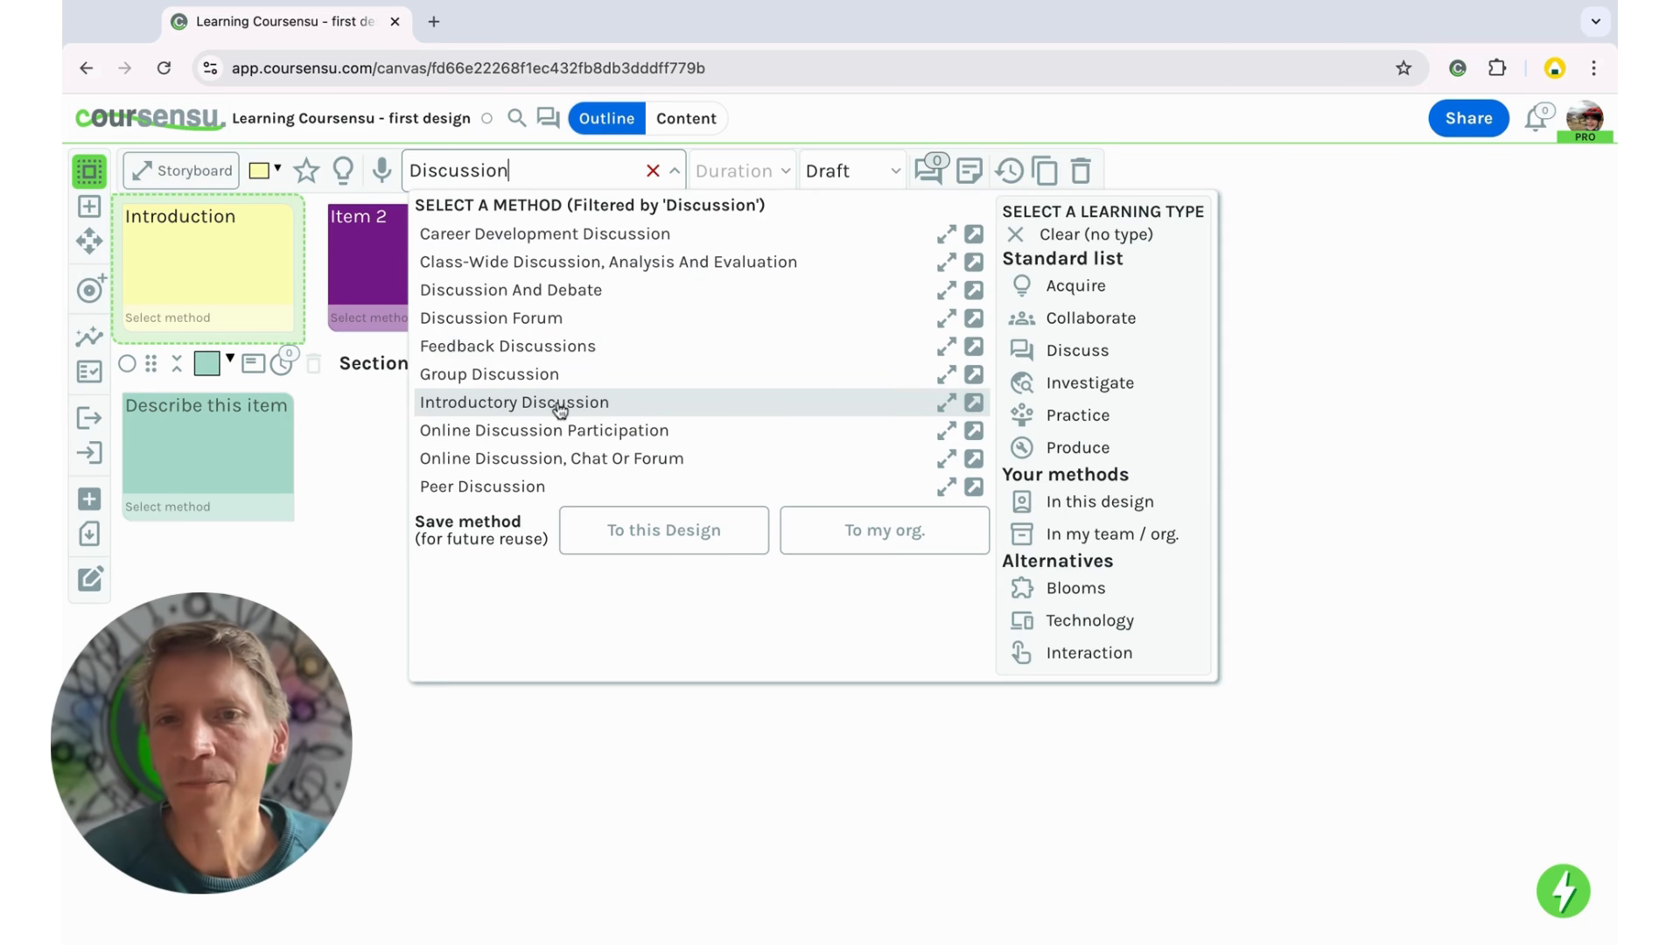
click(947, 403)
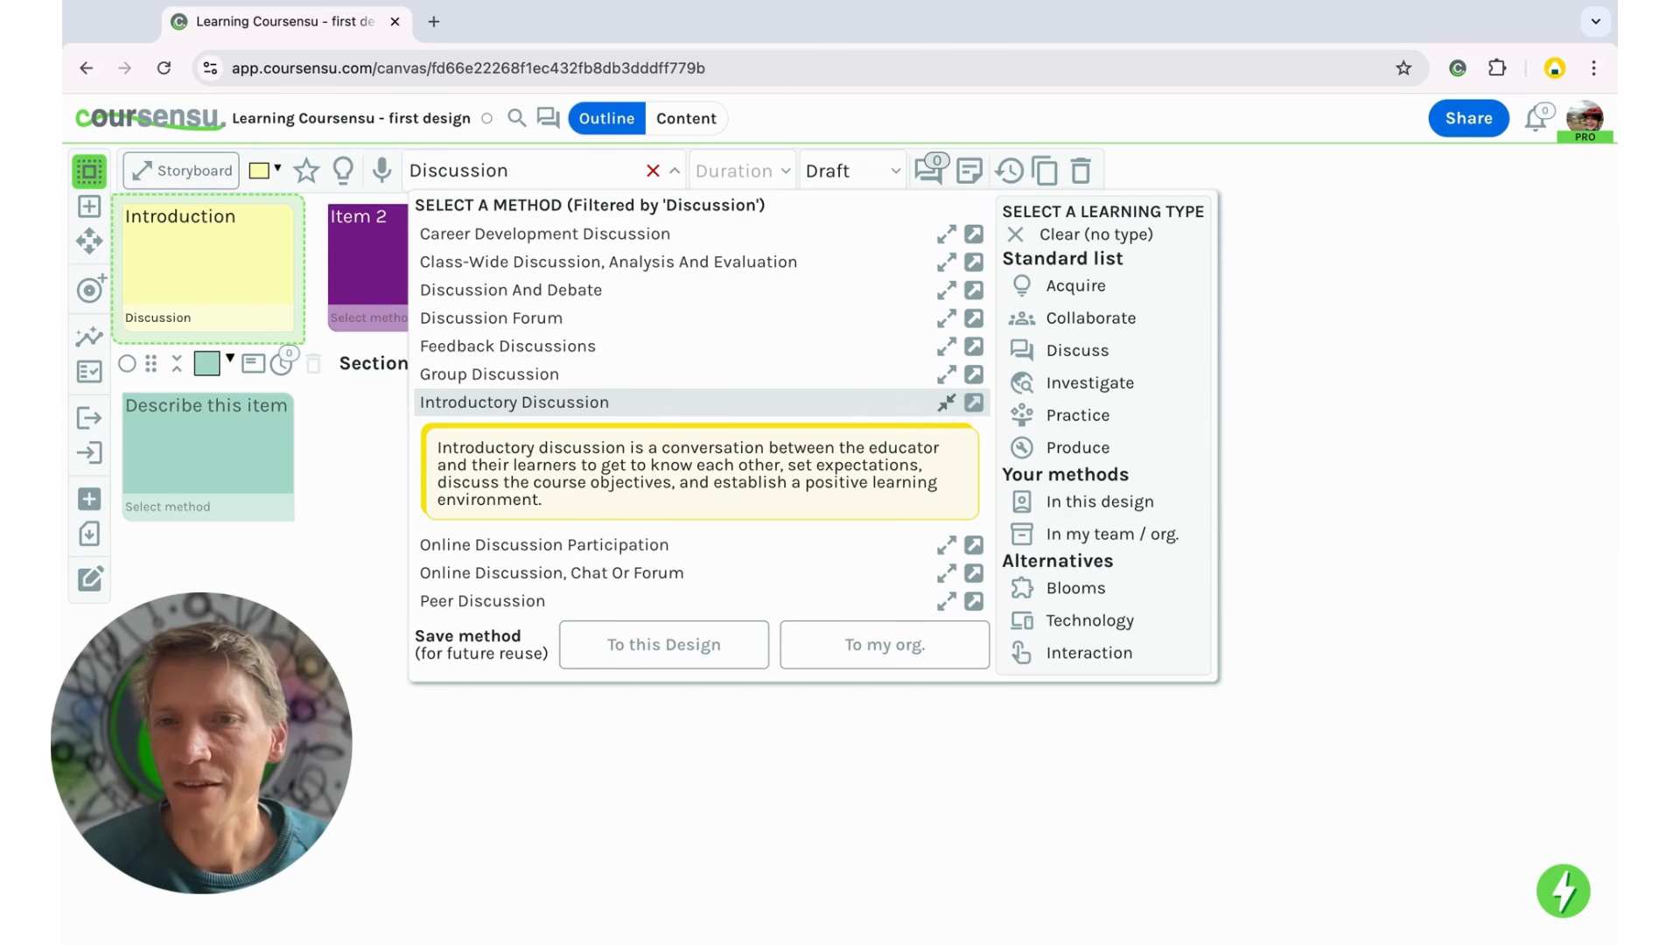
click(947, 402)
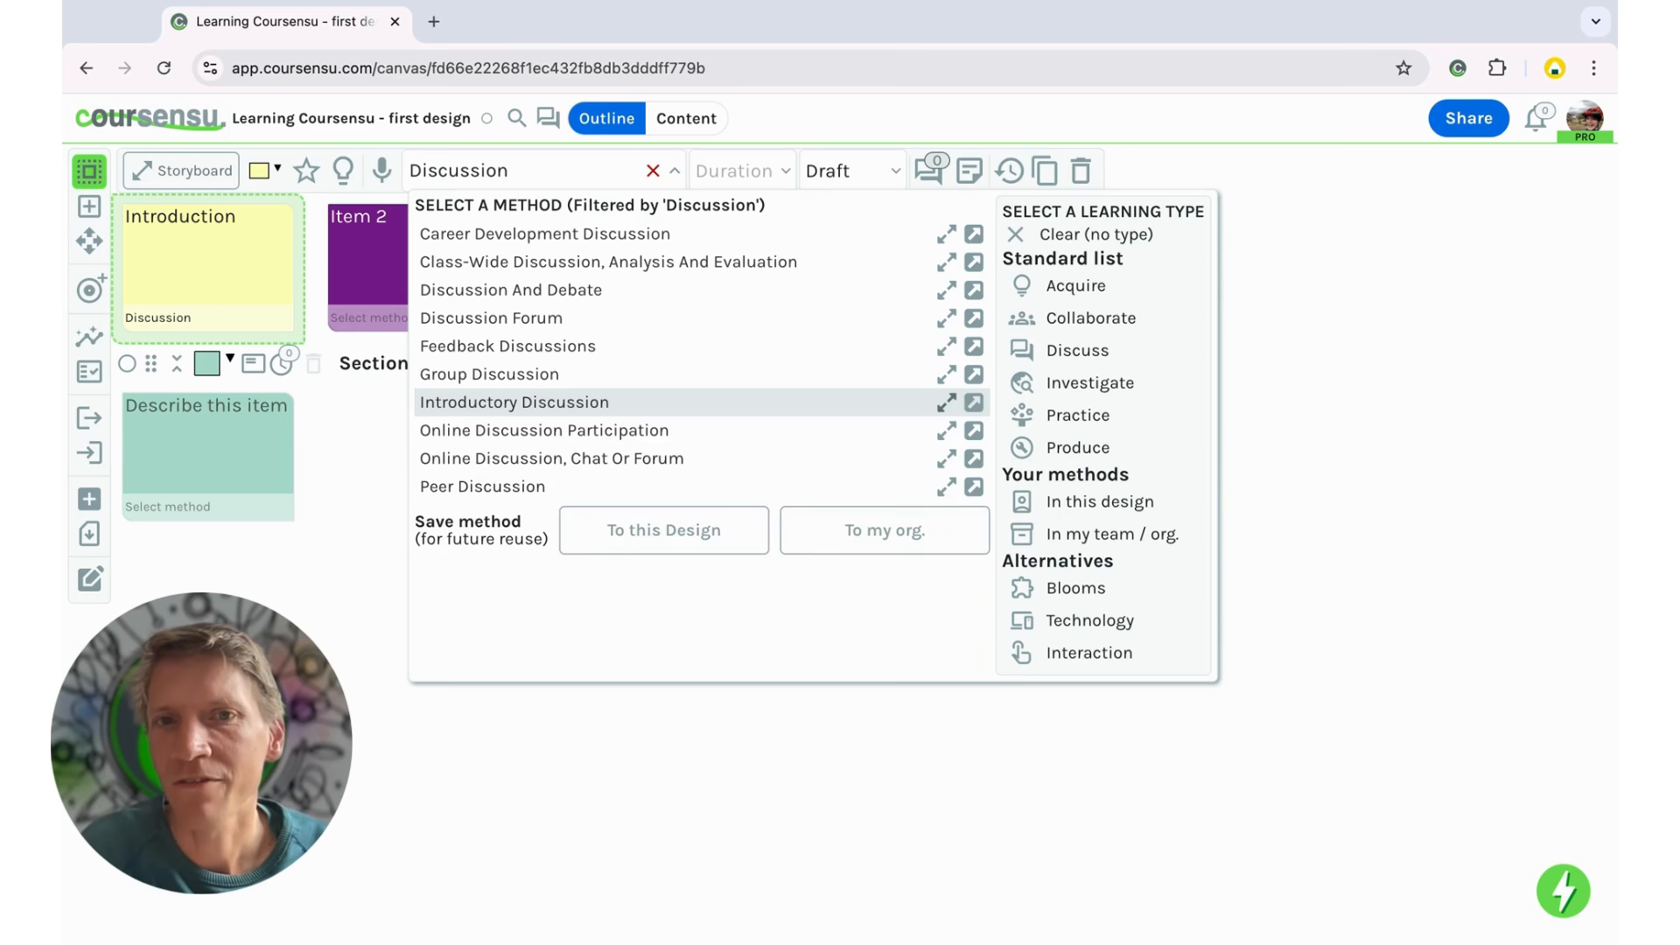
Step: Open the full guide page for Introductory Discussion, read through it and return to the design
click(972, 405)
mouse_move(503, 119)
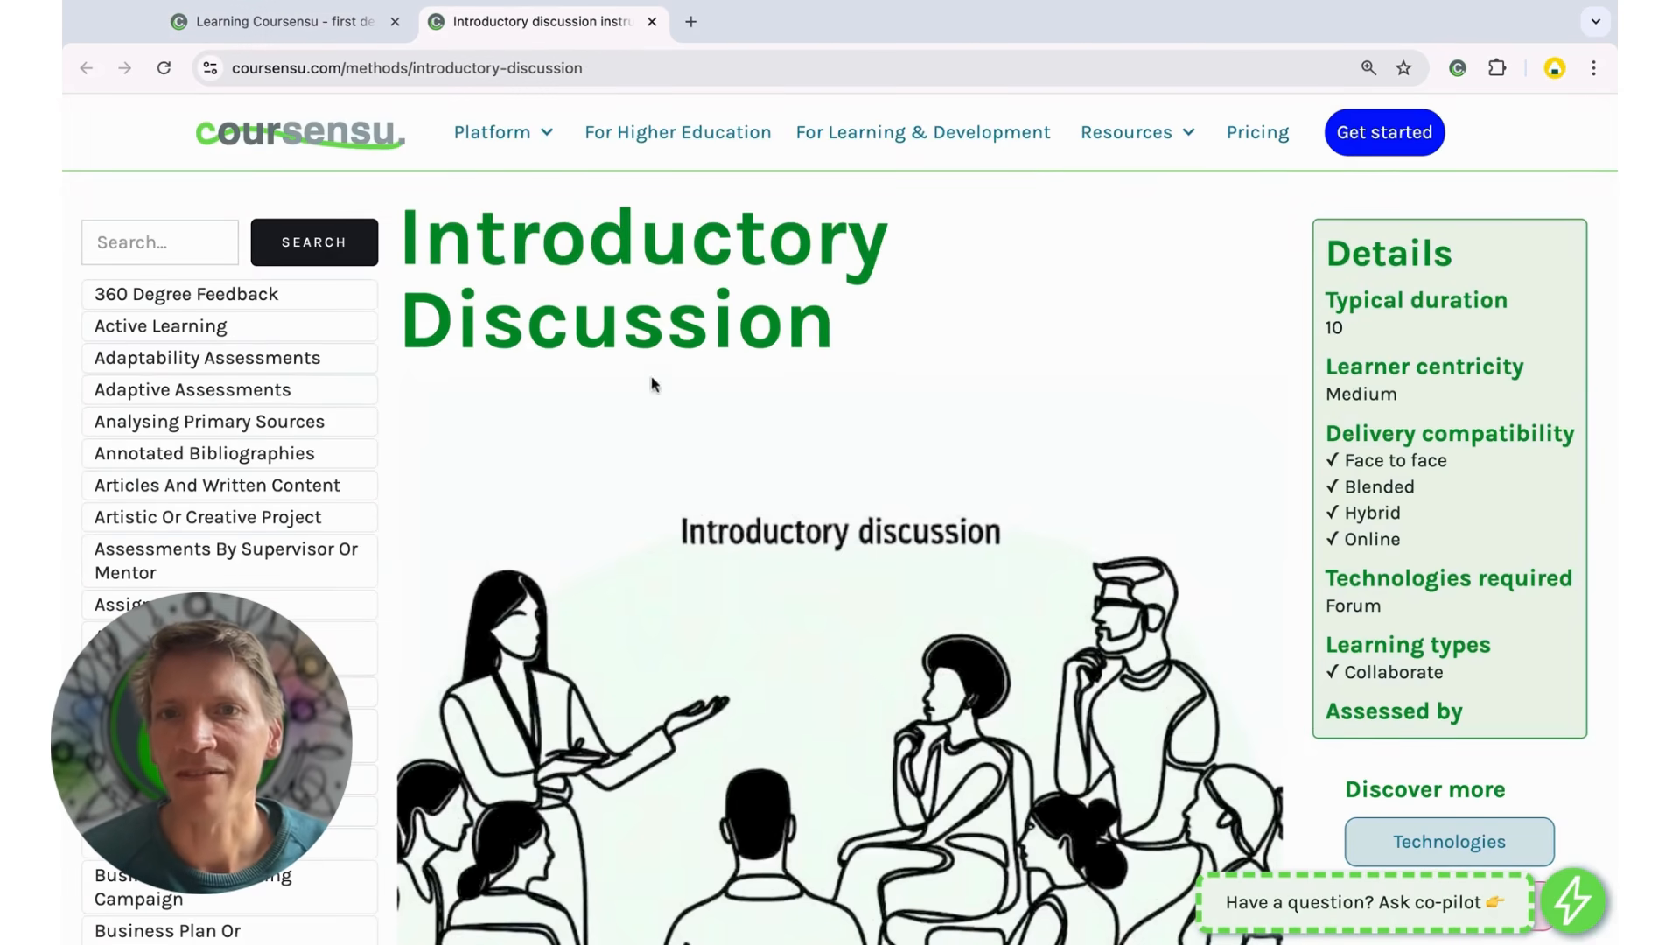
scroll(598, 331, down, 12)
scroll(598, 331, down, 4)
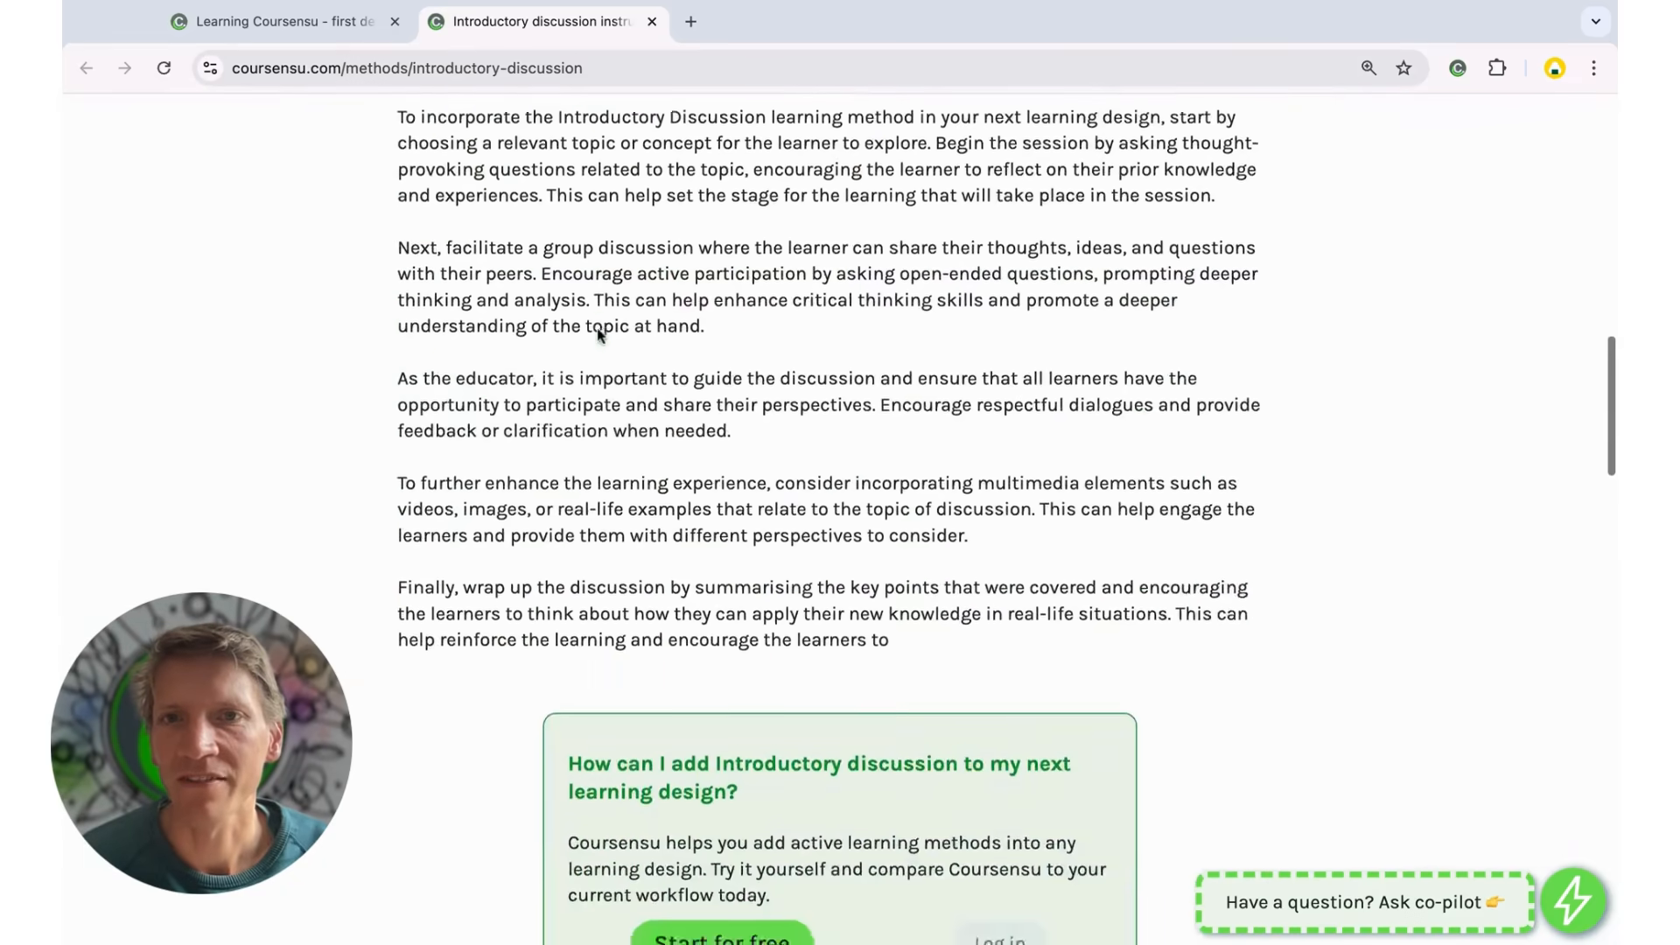
scroll(598, 330, up, 15)
click(298, 21)
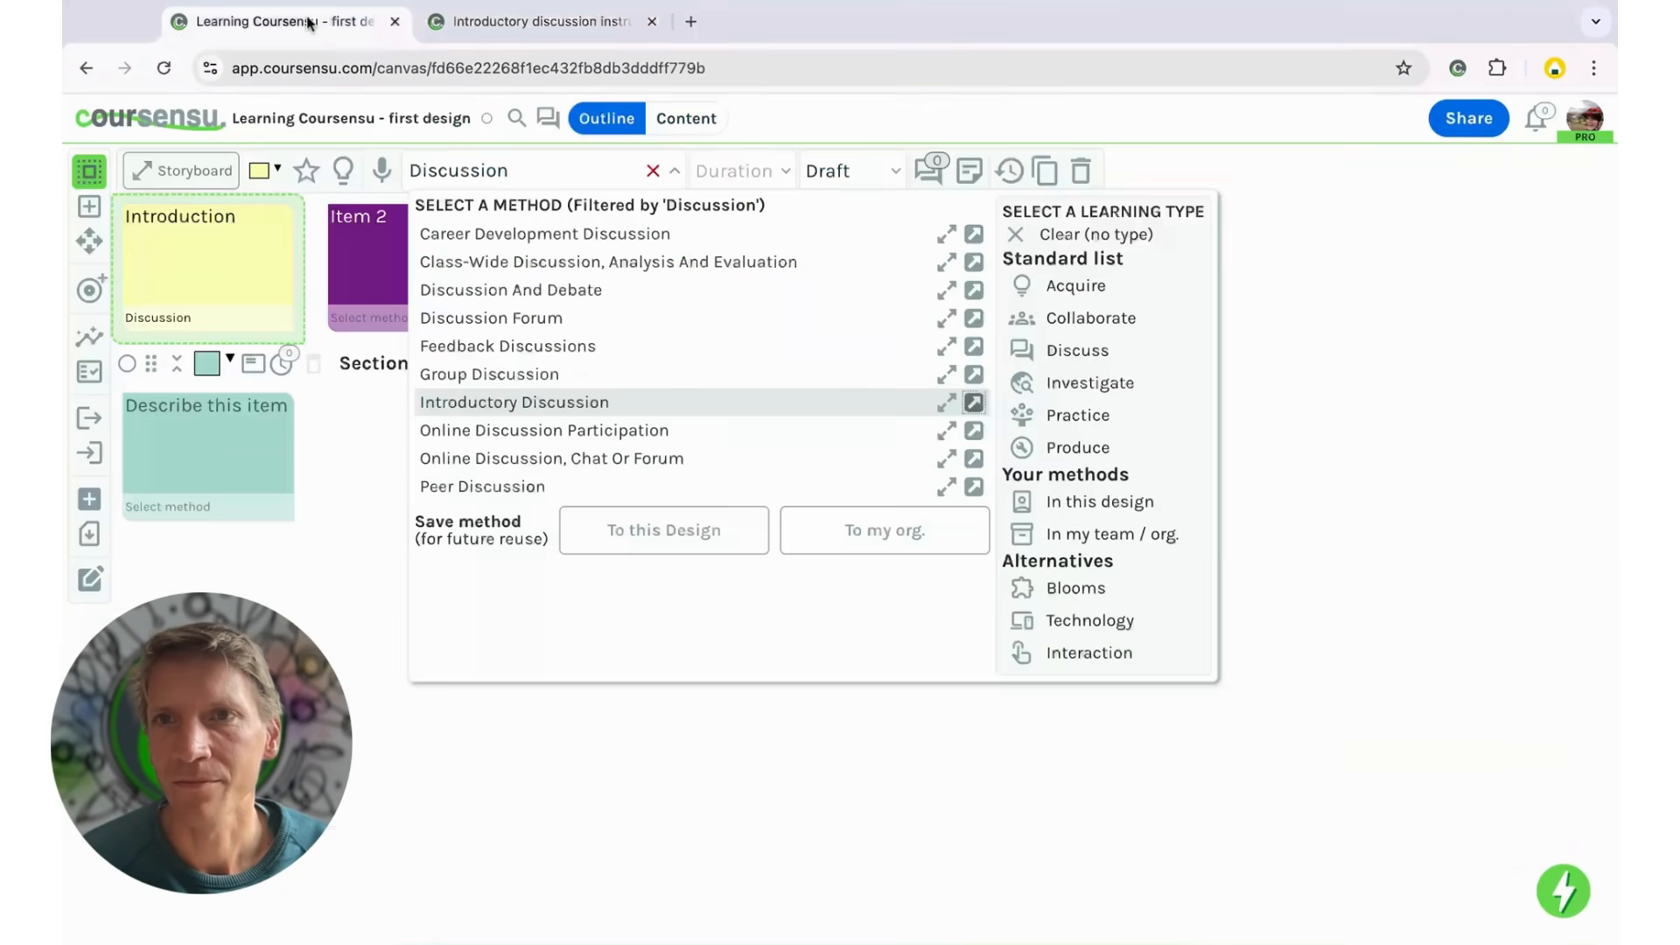
Step: Assign the Introductory Discussion method to the Introduction item and set its duration to 10 mins
click(514, 405)
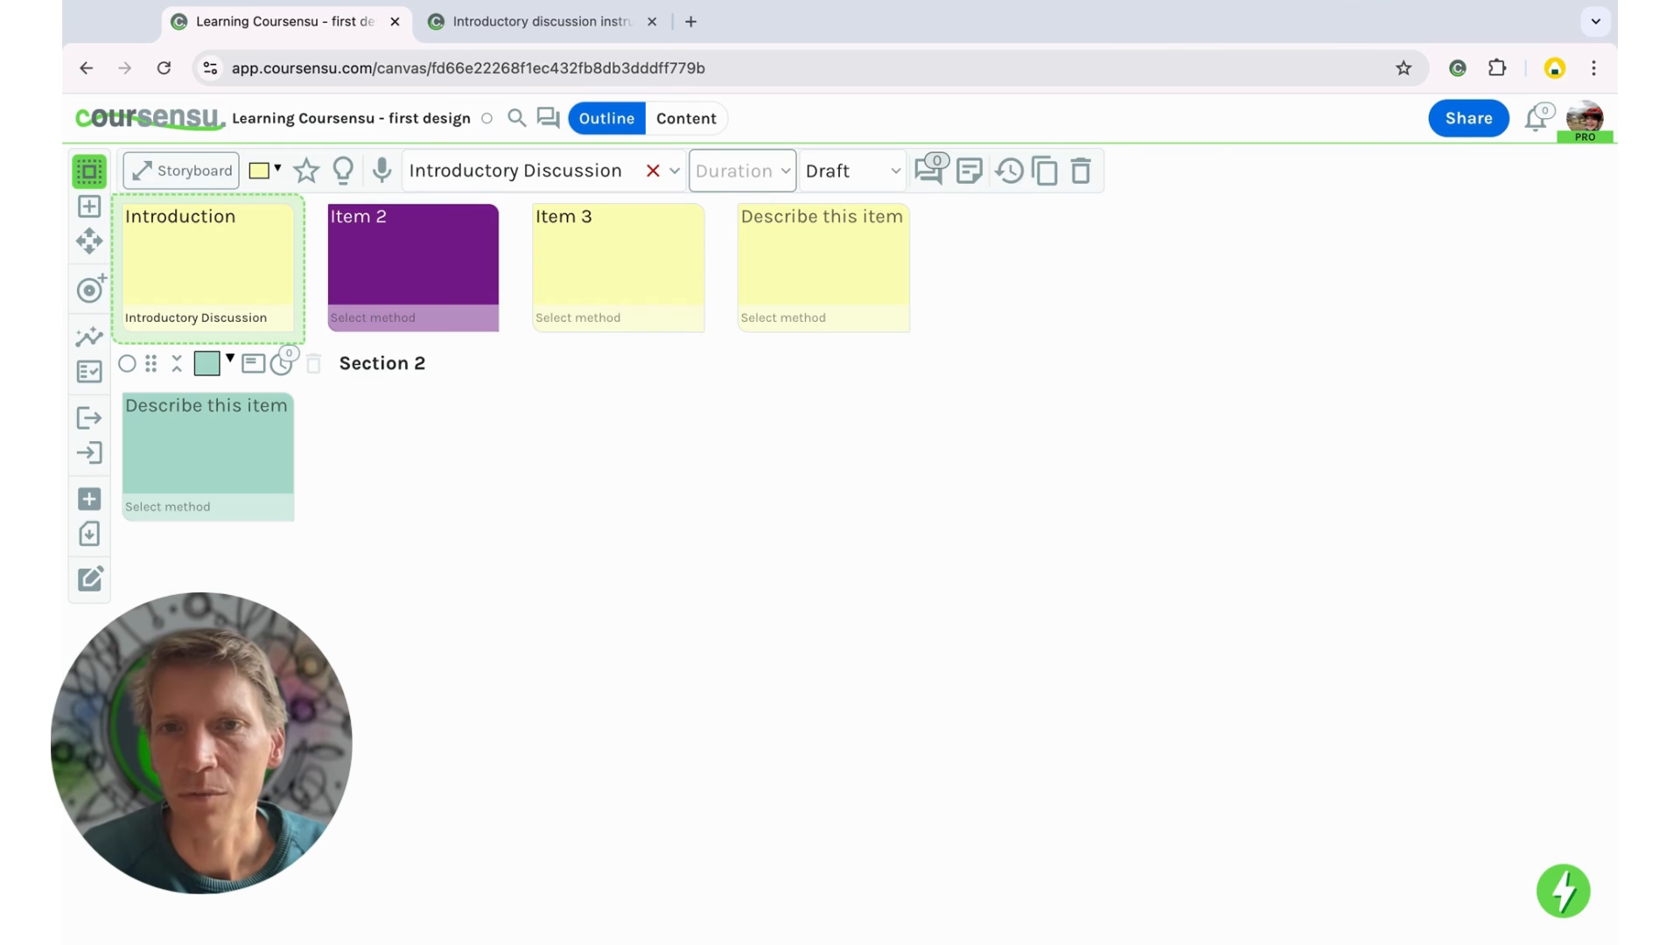
click(750, 488)
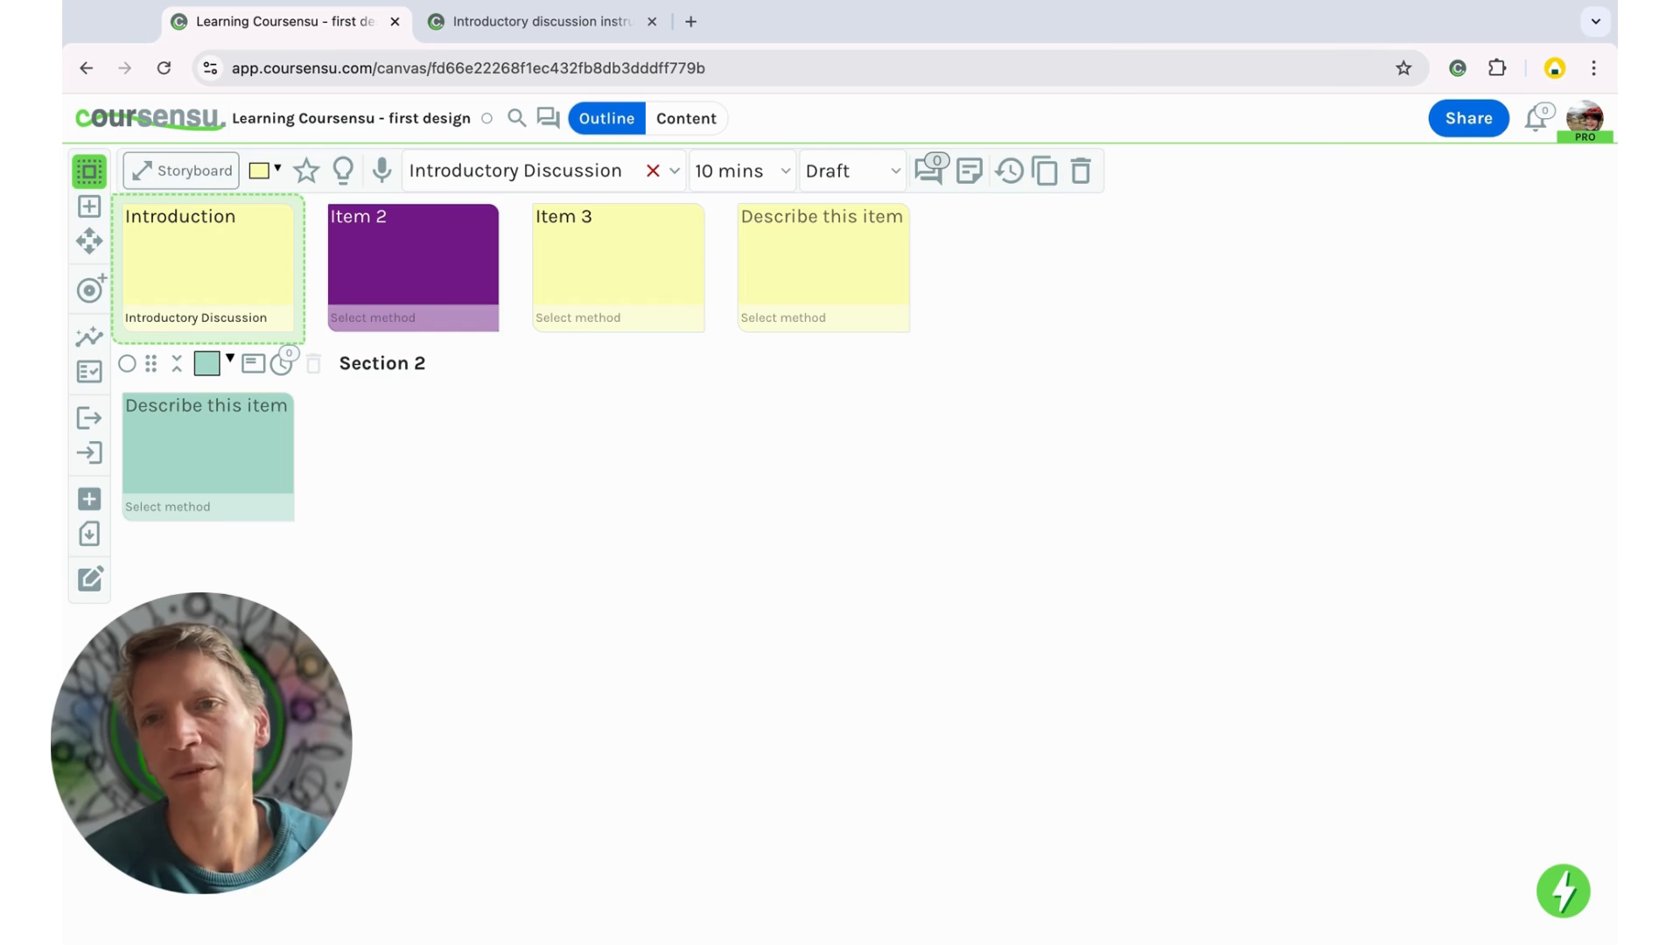
click(577, 461)
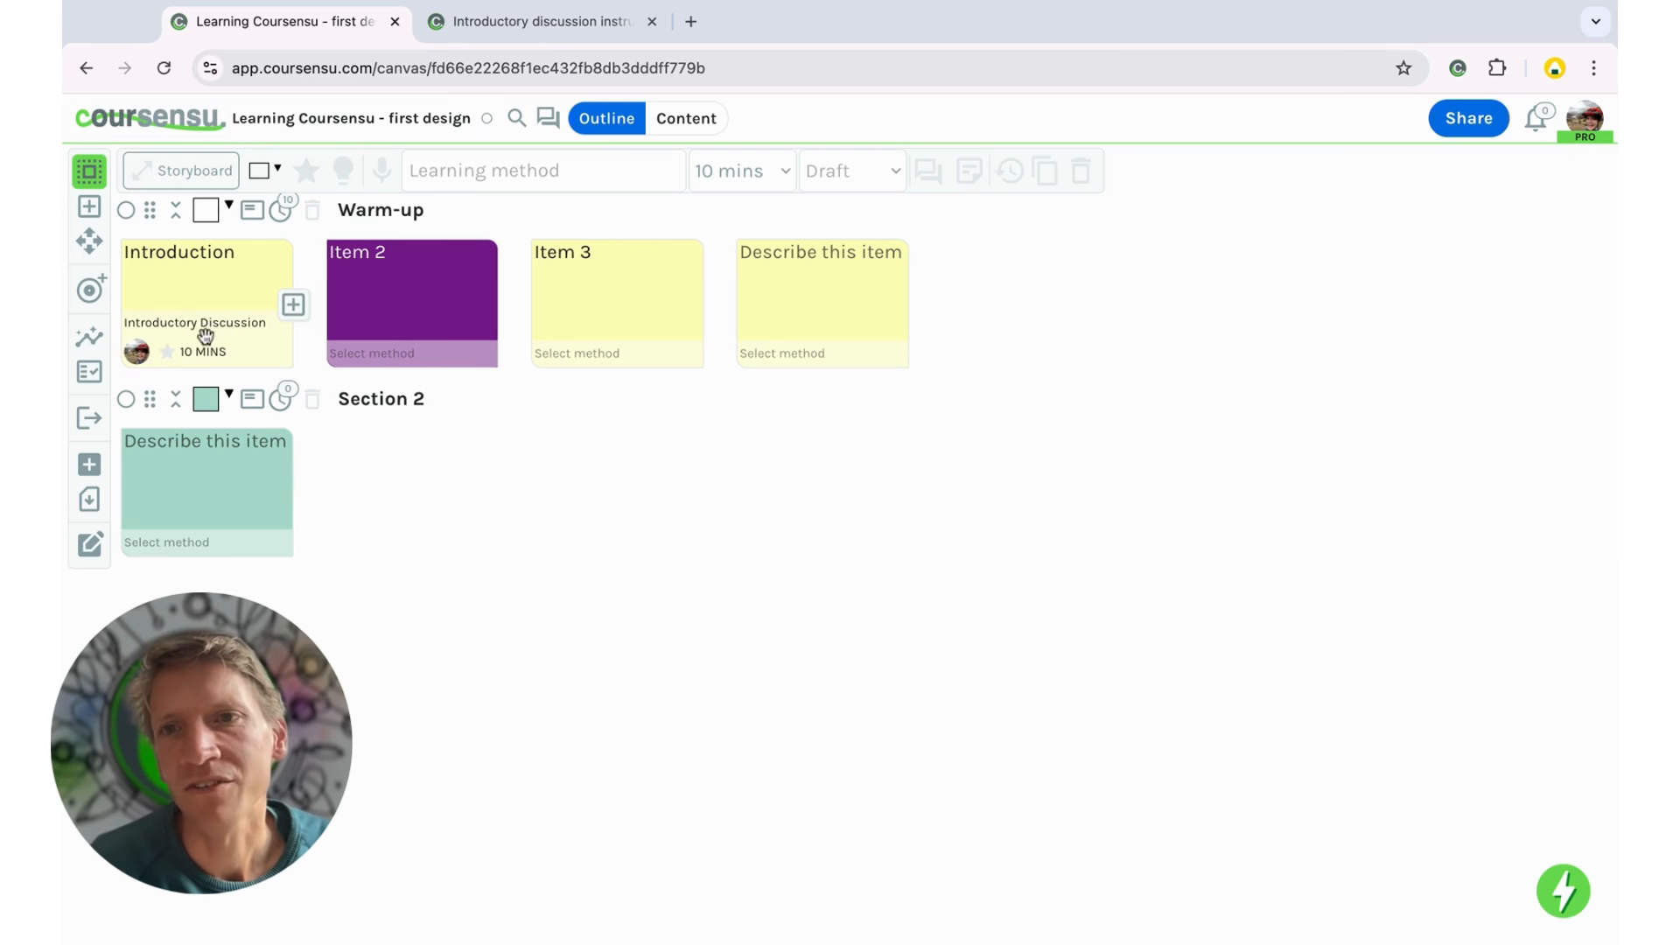
click(424, 313)
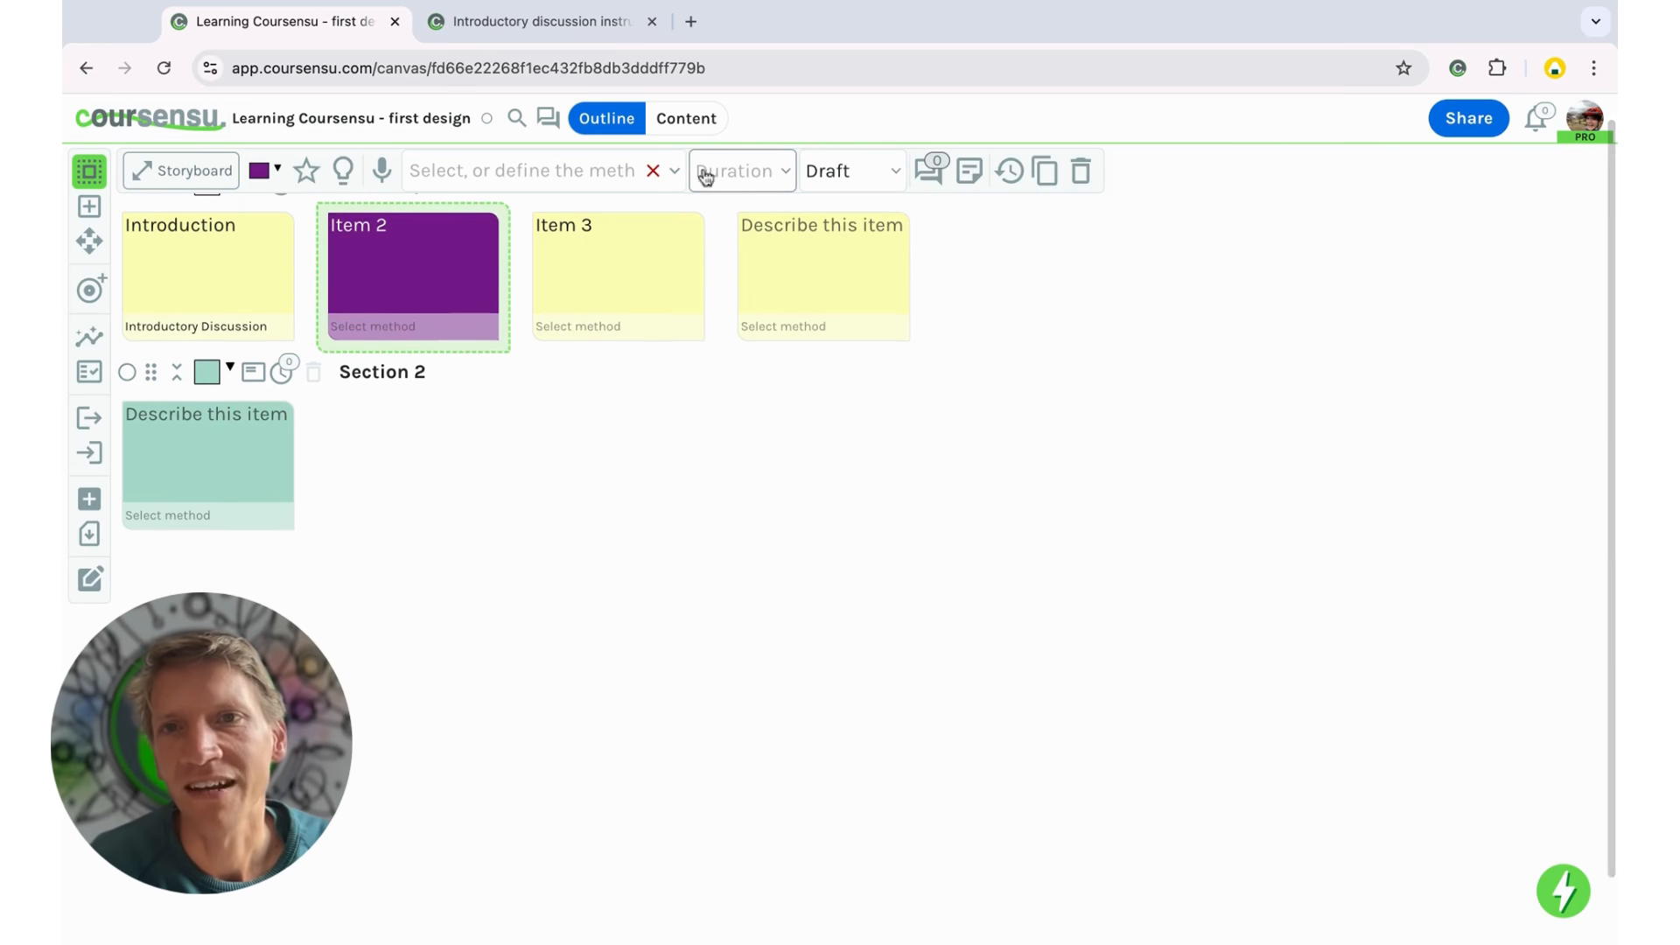
click(208, 454)
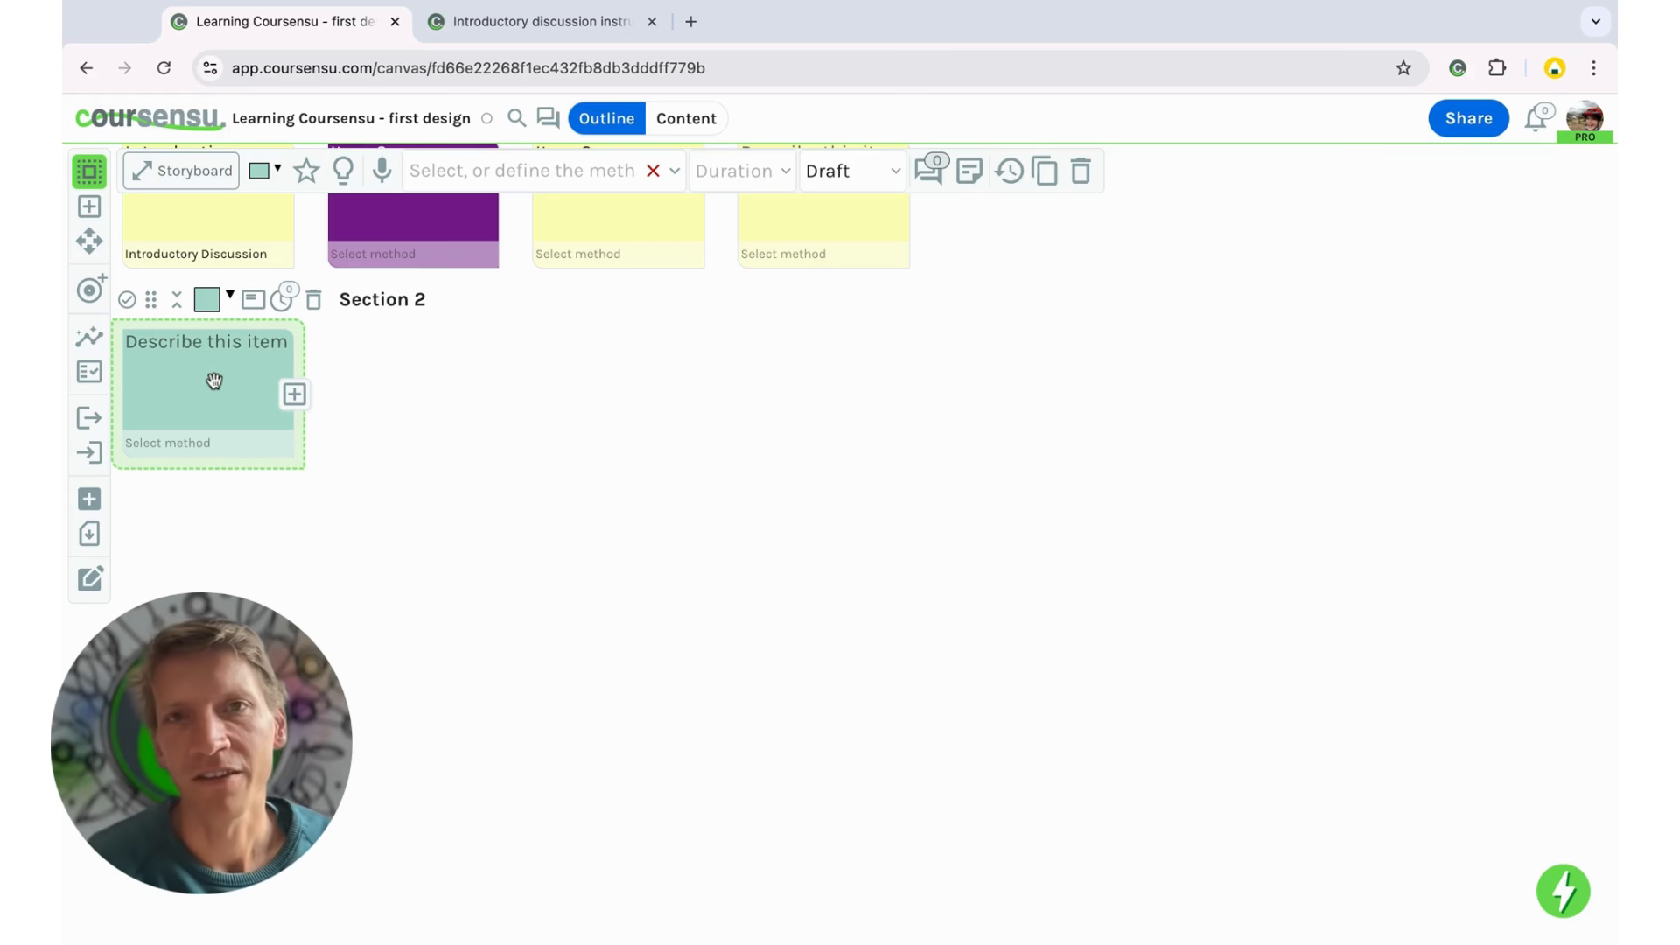